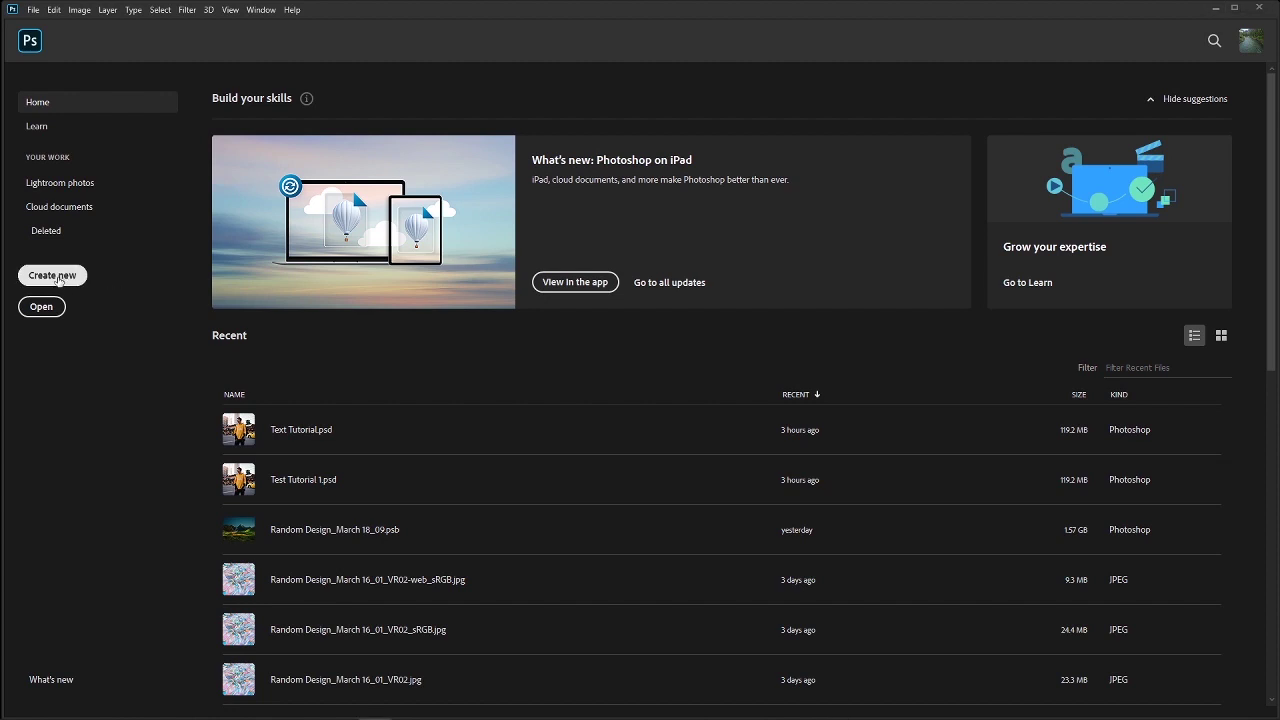
Start a new document and name it Fundamentals Tutorial.
click(60, 276)
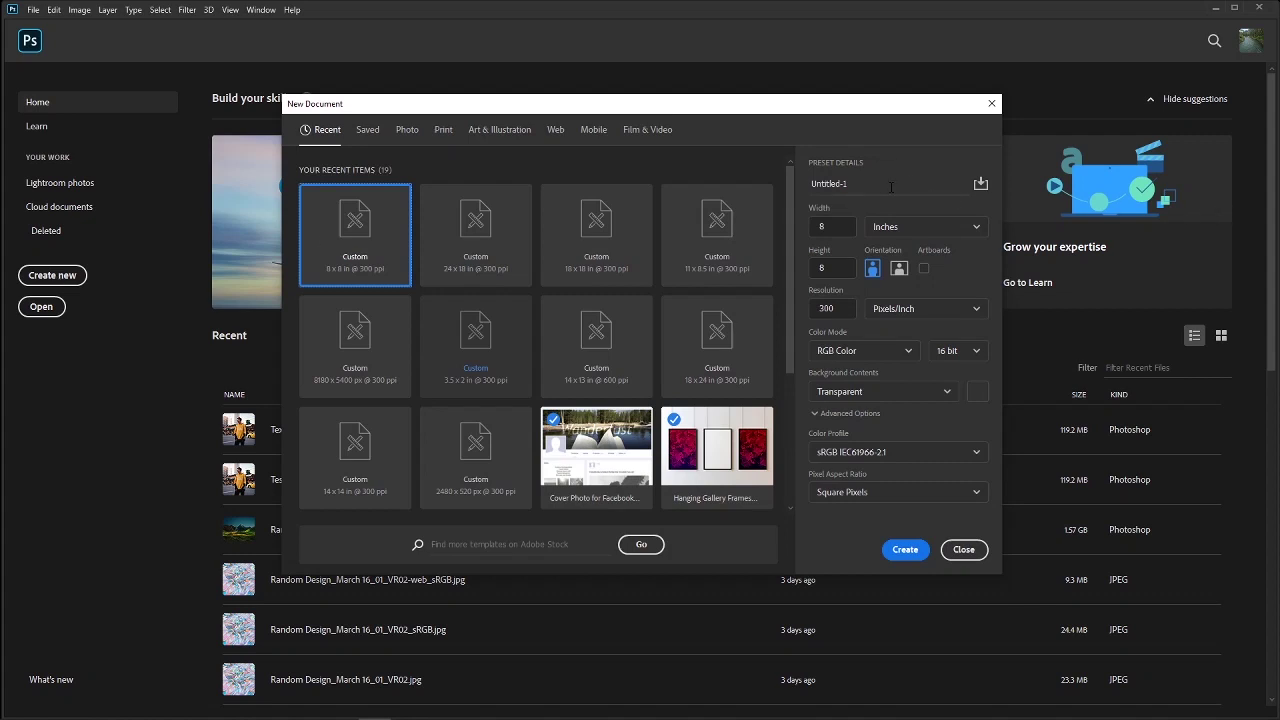
double_click(891, 185)
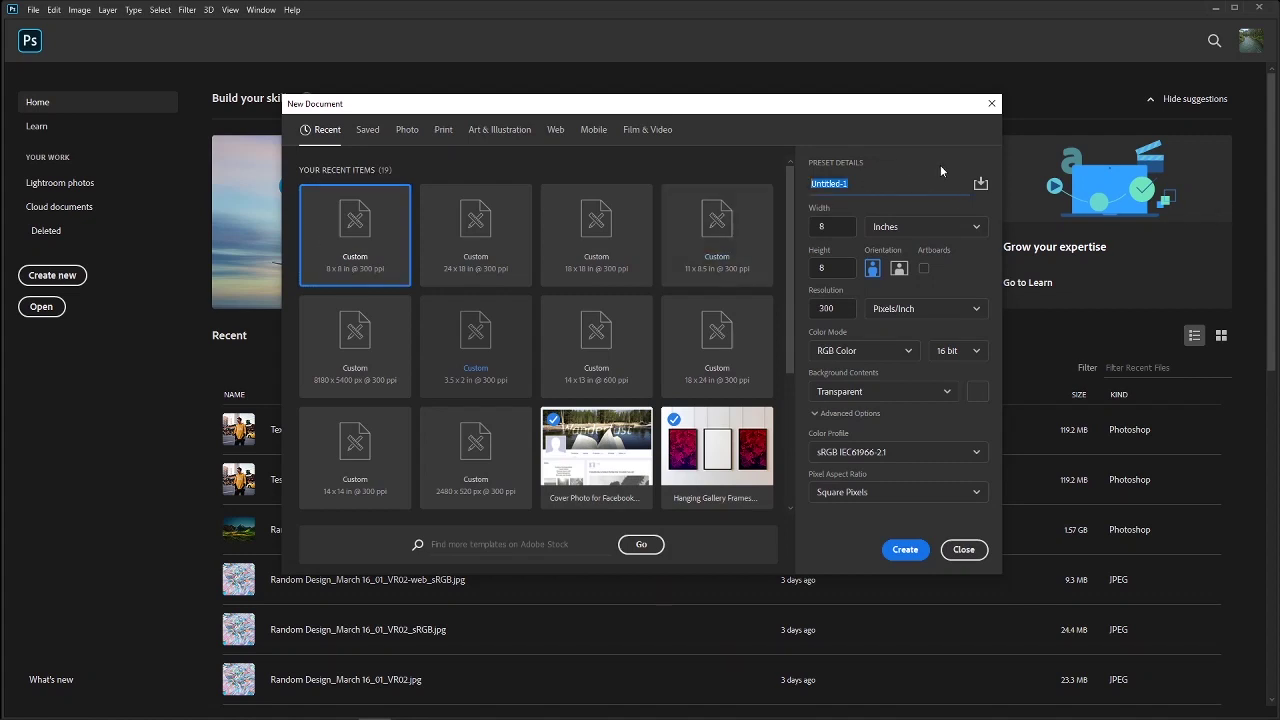
text(Fundamentals Tutorial)
Select Inches as the measurement unit for the new document's dimensions.
click(838, 228)
double_click(822, 227)
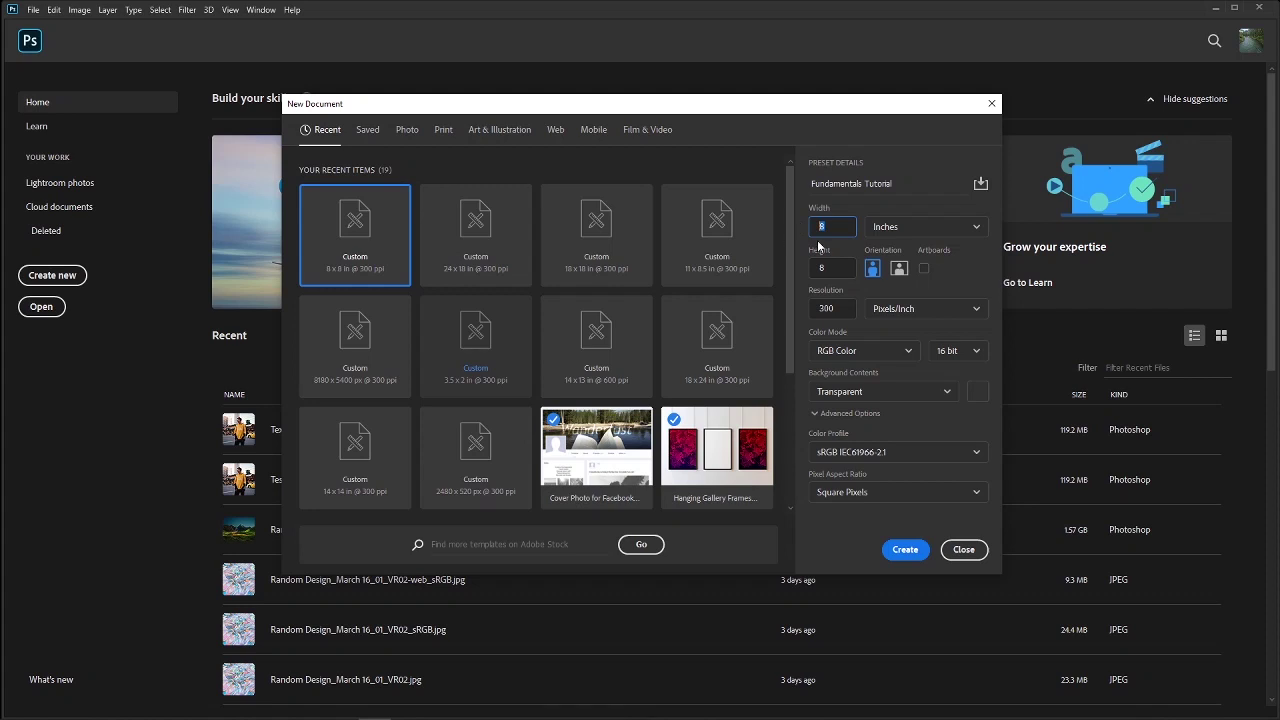
click(888, 228)
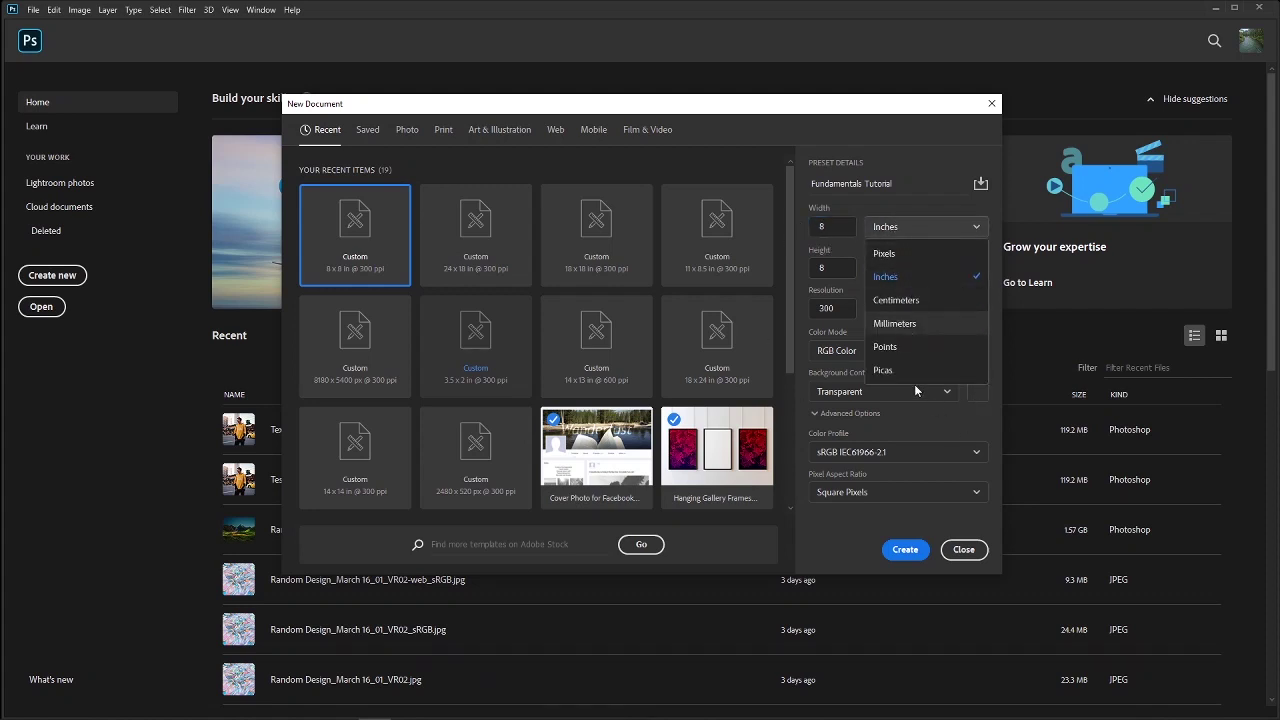
click(895, 277)
Try a document width of 10 inches, switching the orientation to portrait and back to landscape.
double_click(836, 227)
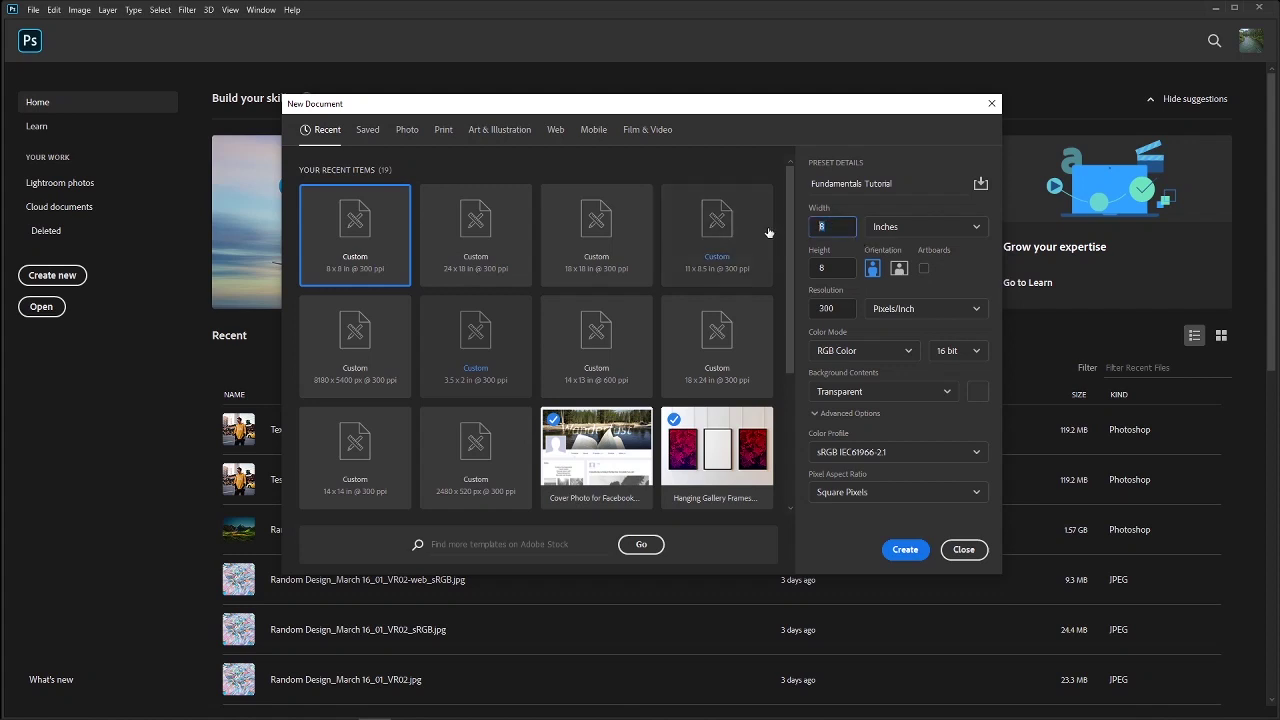
text(10)
key(Tab)
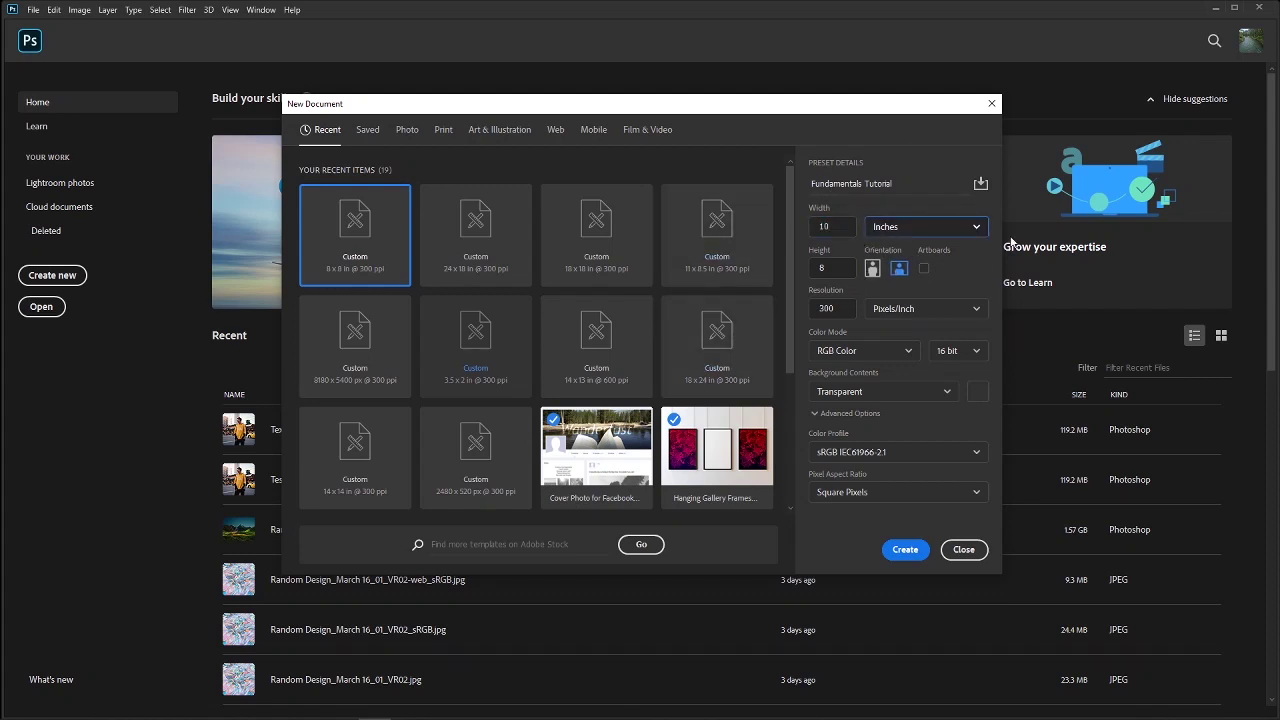
click(872, 269)
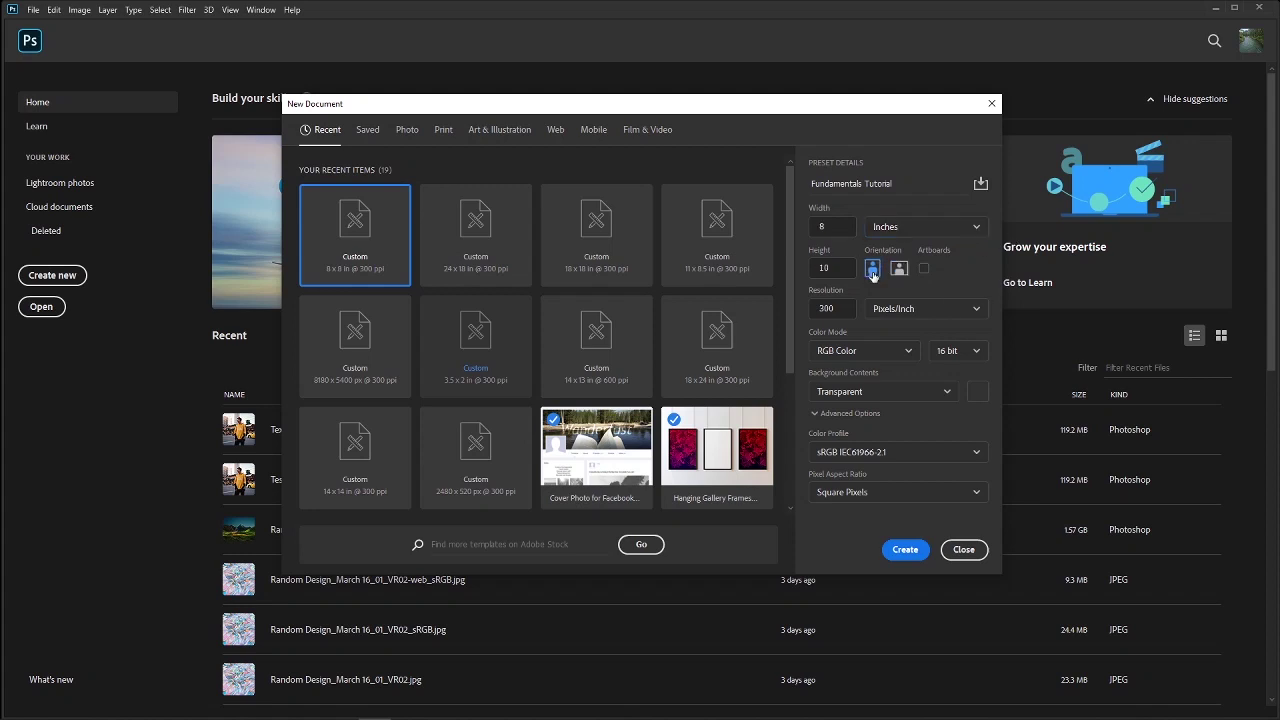
click(899, 268)
Try a document width of 18 inches and a height of 2 inches, and switch to portrait orientation.
key(Tab)
text(20)
key(BackSpace)
key(BackSpace)
double_click(843, 226)
text(18)
double_click(836, 266)
text(2)
click(872, 269)
Set both the width and the height of the new document to 8 inches.
key(shift+Tab)
text(8)
key(Tab)
key(Tab)
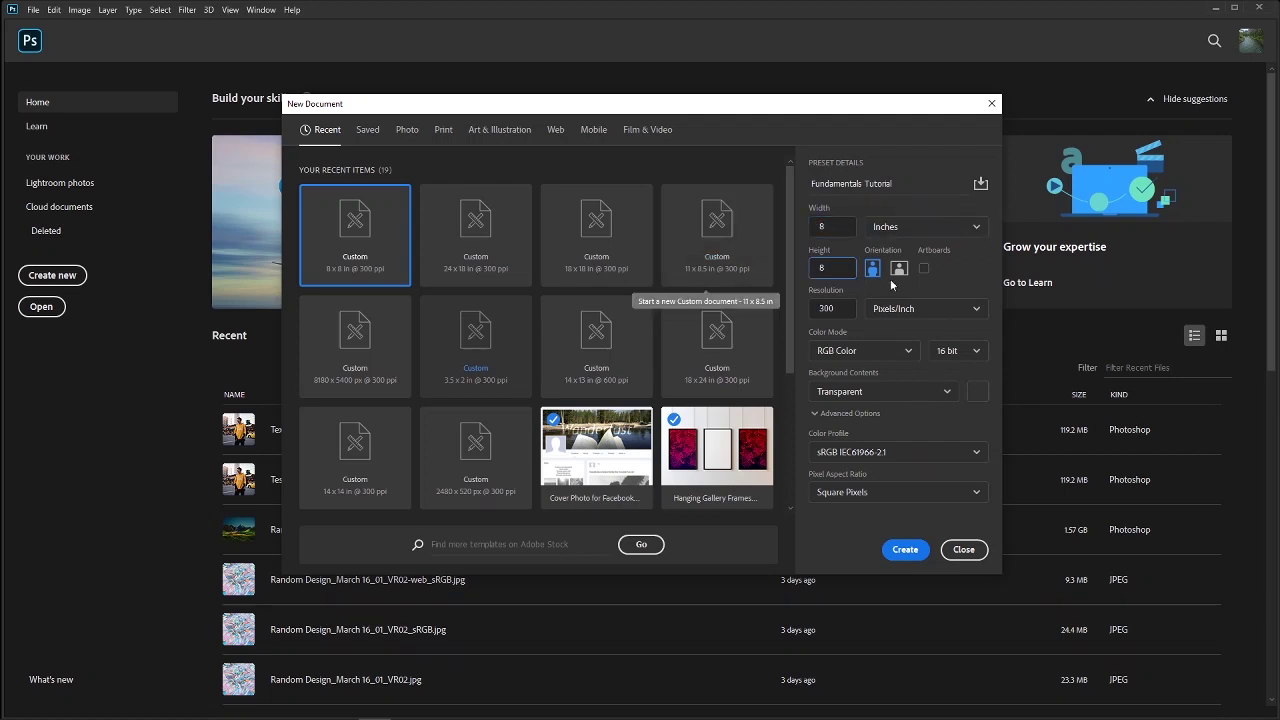
text(8)
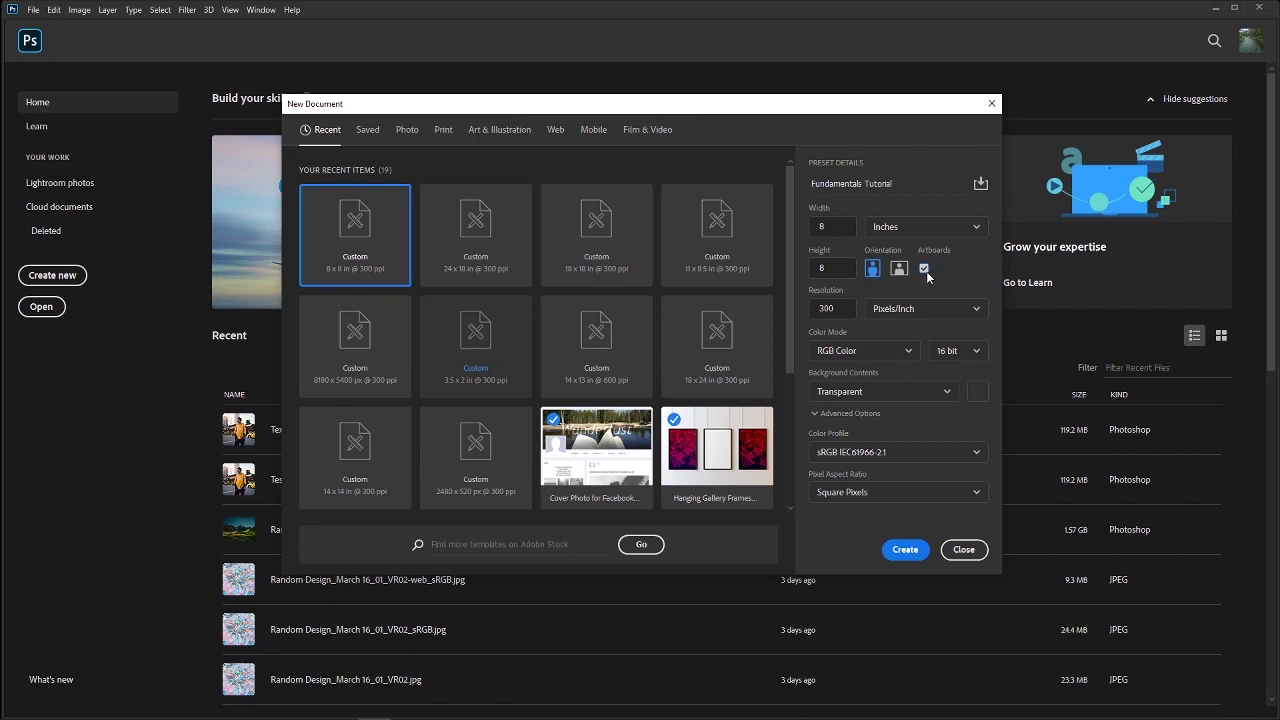
Toggle the Artboards option for the new document, leaving it turned off.
click(925, 269)
click(923, 269)
click(925, 270)
Try a resolution of 72 pixels per inch for the new document.
key(Tab)
text(72)
click(975, 269)
Switch the resolution unit to Pixels/Centimeter and back to Pixels/Inch.
click(843, 310)
click(909, 310)
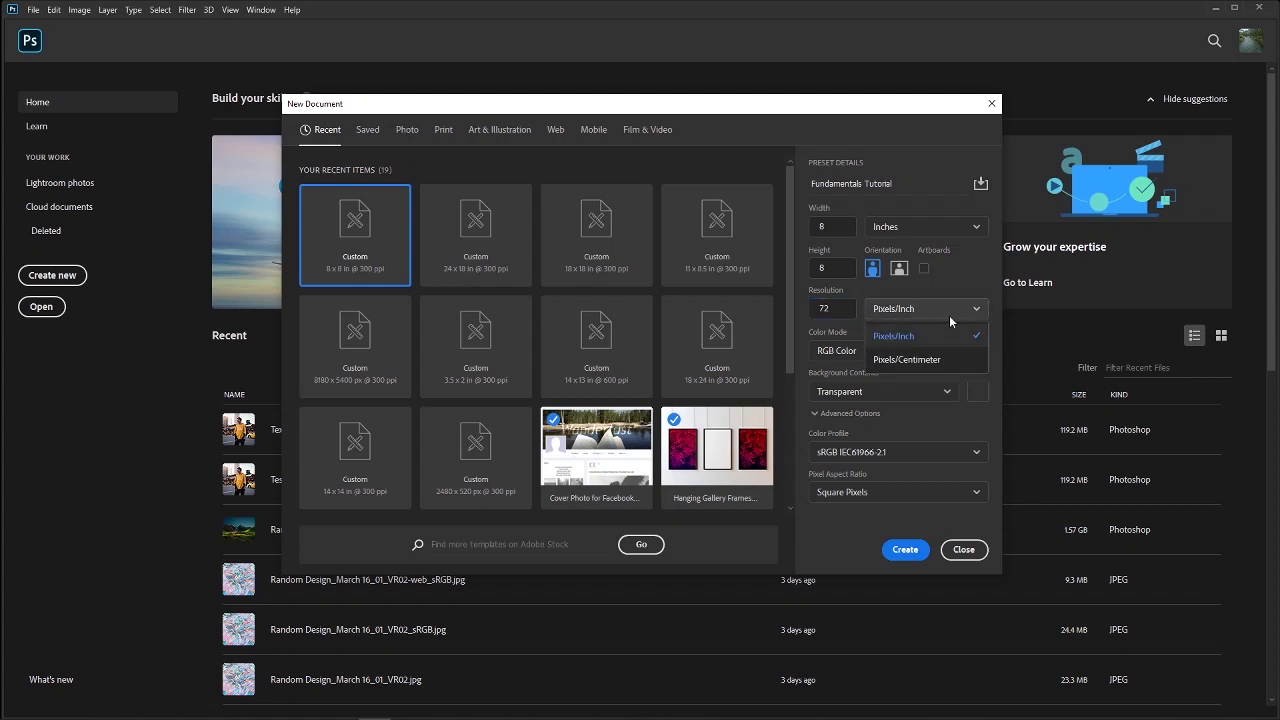
click(927, 362)
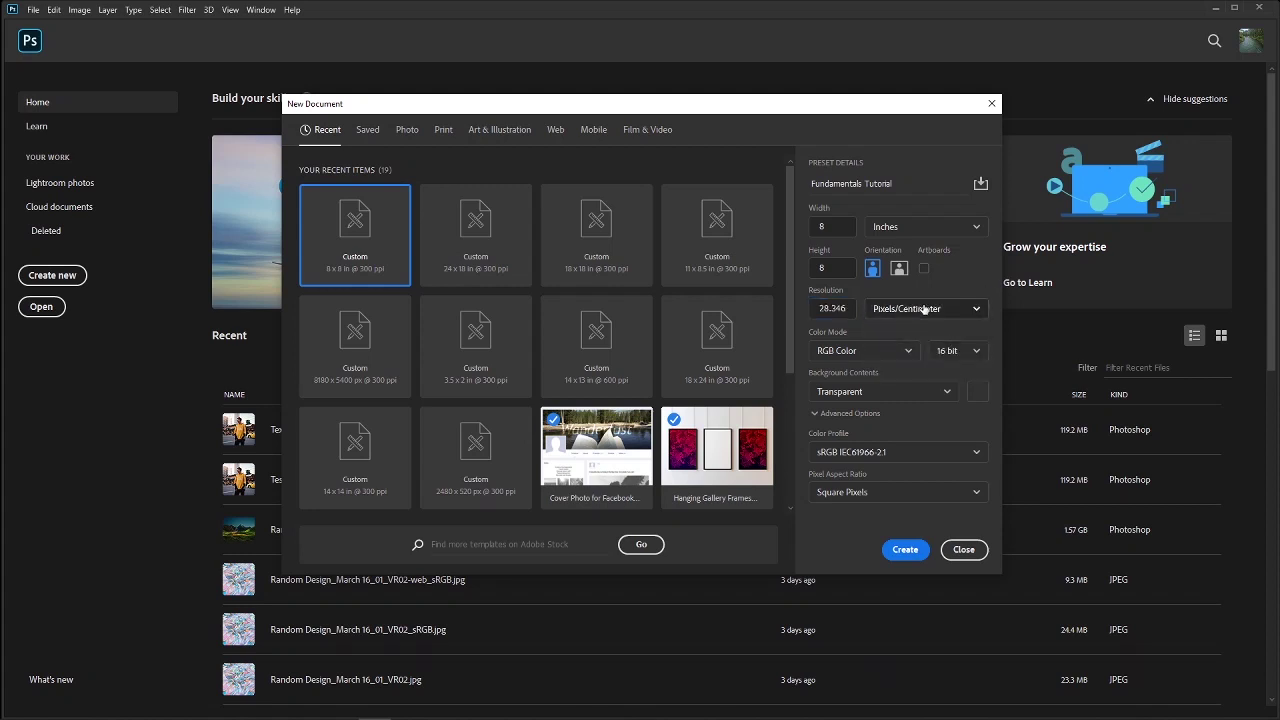
click(923, 311)
click(906, 335)
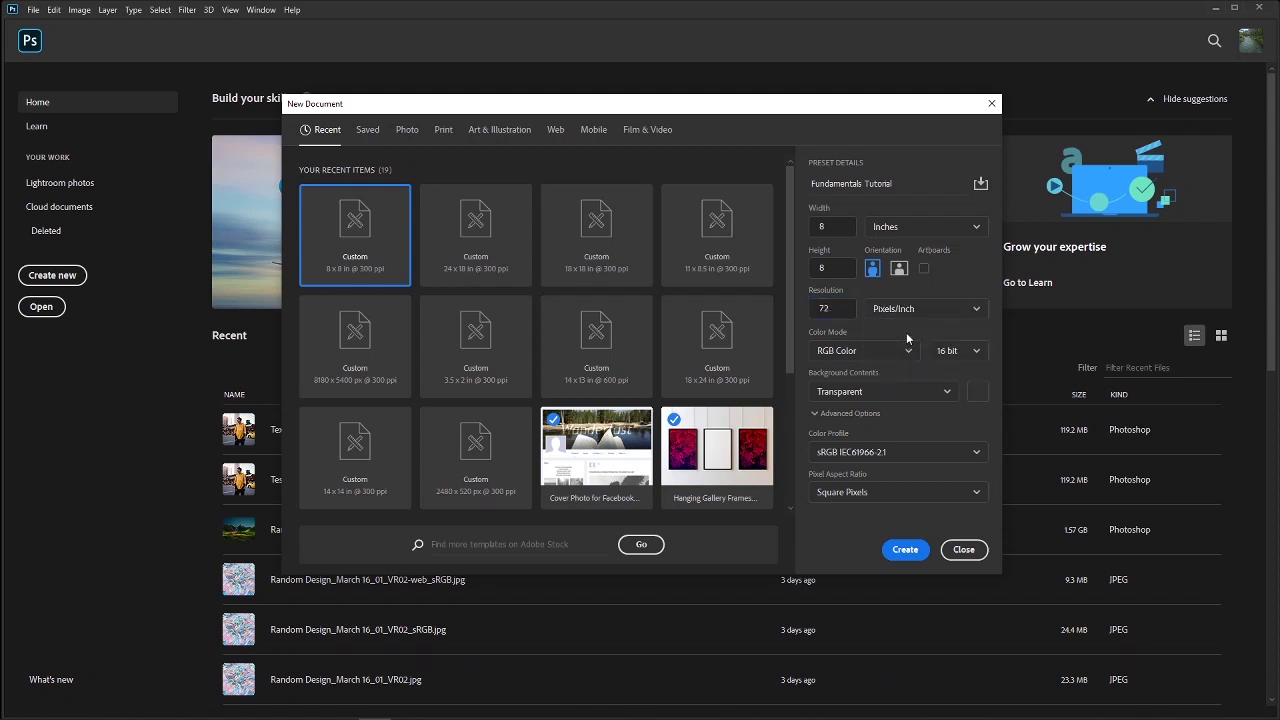
Try resolution values of 300, 600, 72, 900, 1600 and 2400 pixels per inch one after another.
click(818, 308)
click(827, 308)
key(BackSpace)
key(BackSpace)
text(300)
key(BackSpace)
key(BackSpace)
key(BackSpace)
text(600)
key(BackSpace)
text(0)
key(BackSpace)
key(BackSpace)
key(BackSpace)
text(72)
key(BackSpace)
key(BackSpace)
text(600)
key(BackSpace)
key(BackSpace)
key(BackSpace)
text(300)
key(BackSpace)
key(BackSpace)
key(BackSpace)
text(900)
key(BackSpace)
key(BackSpace)
key(BackSpace)
text(1600)
key(BackSpace)
key(BackSpace)
key(BackSpace)
key(BackSpace)
text(2400)
key(BackSpace)
text(0)
Set the document resolution to 300 pixels per inch.
key(BackSpace)
key(BackSpace)
key(BackSpace)
key(BackSpace)
text(300)
key(Tab)
key(Tab)
key(Tab)
Try the Bitmap color mode and examine the color mode and bit depth choices it offers.
click(907, 352)
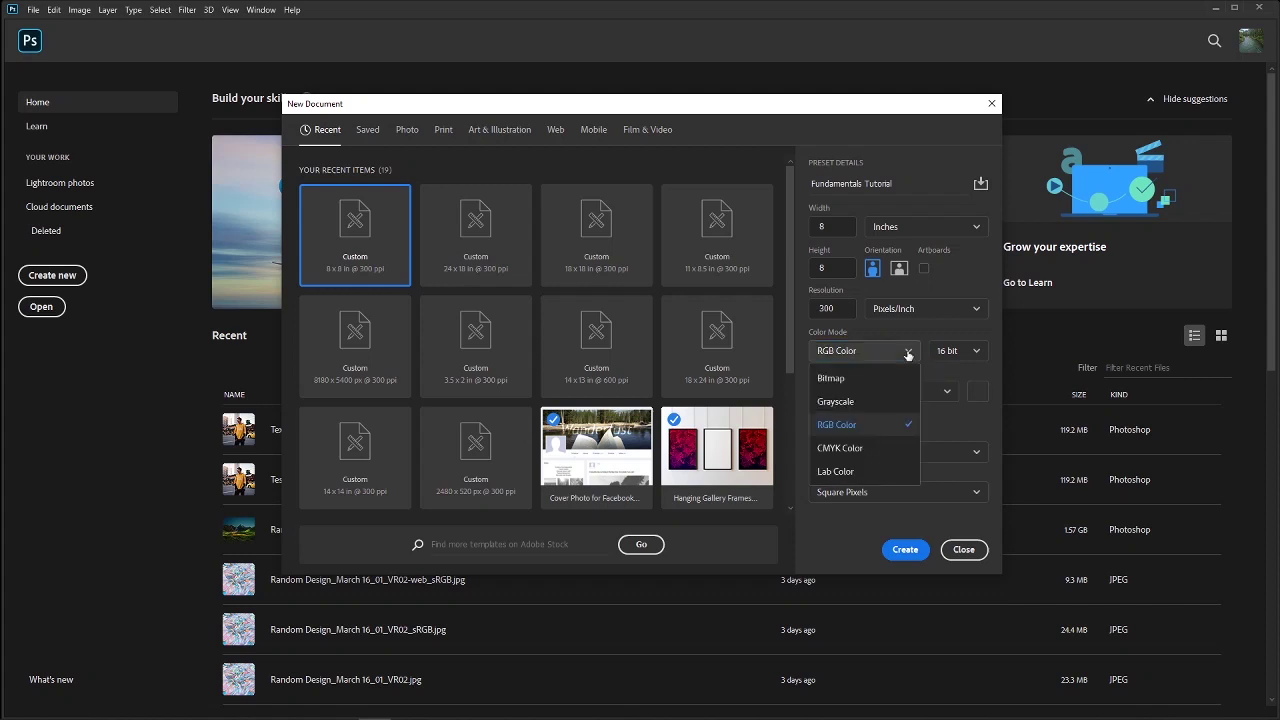
click(855, 377)
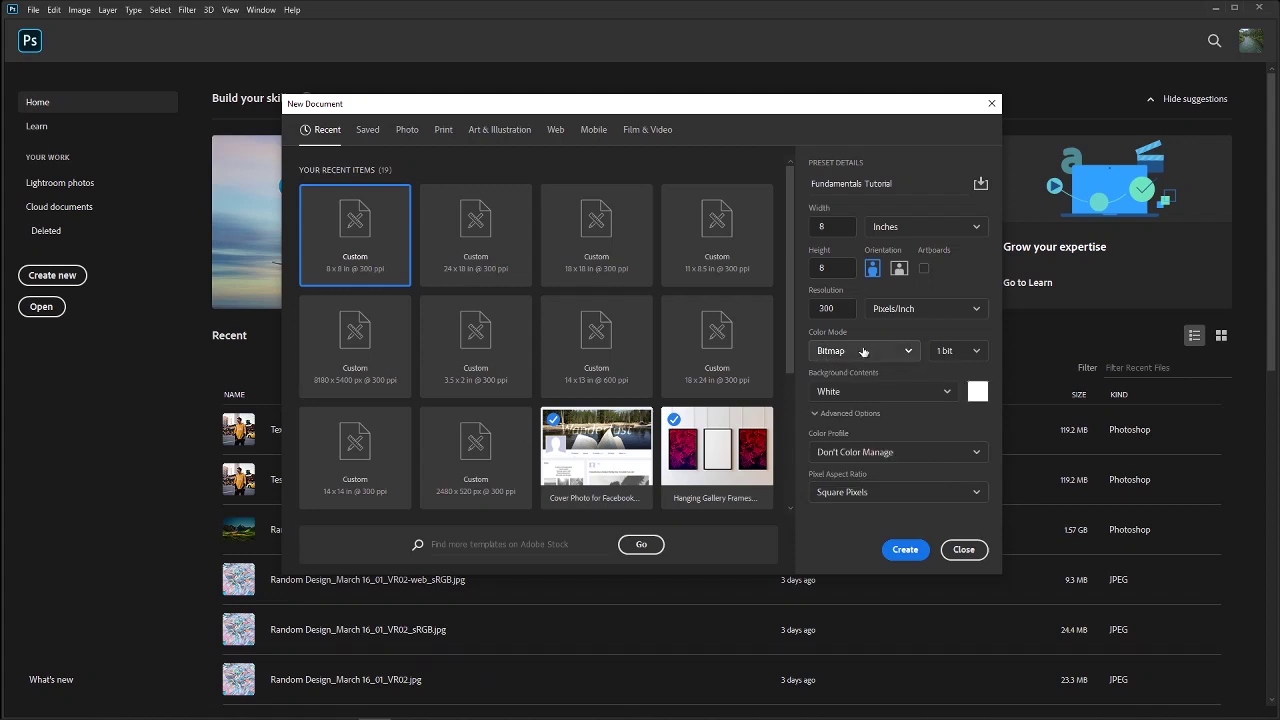
click(848, 352)
click(887, 379)
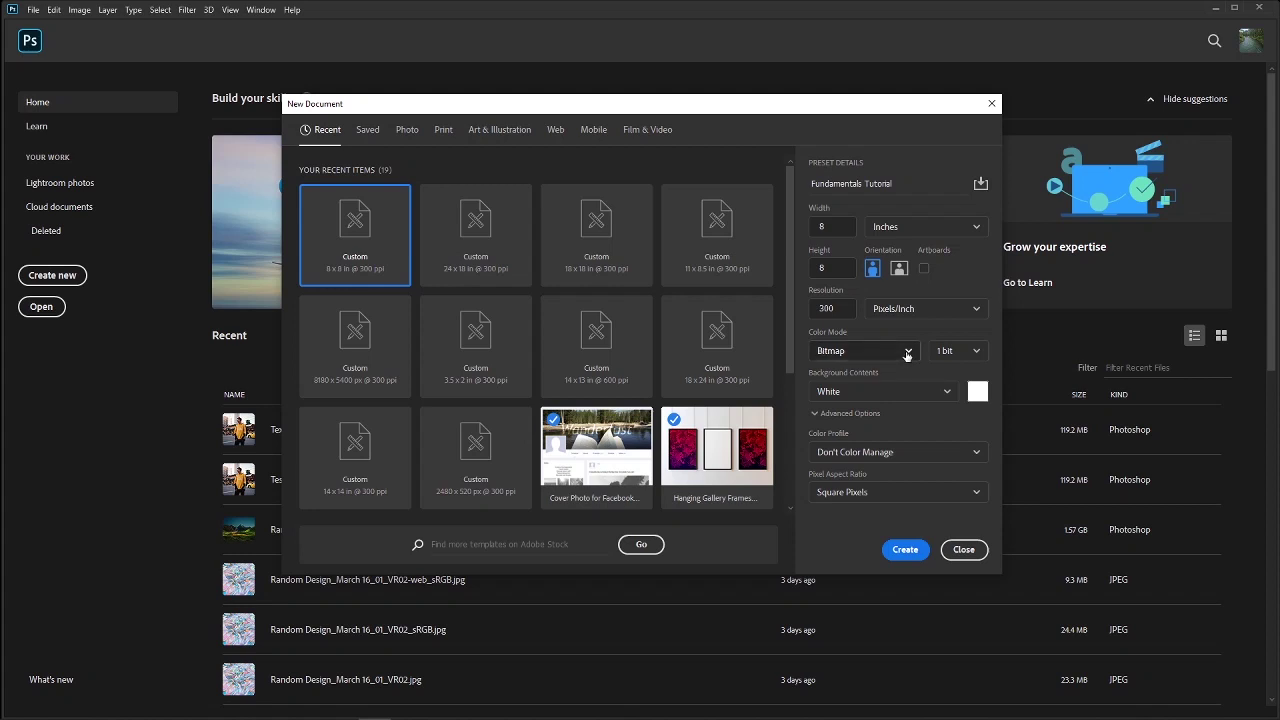
click(907, 355)
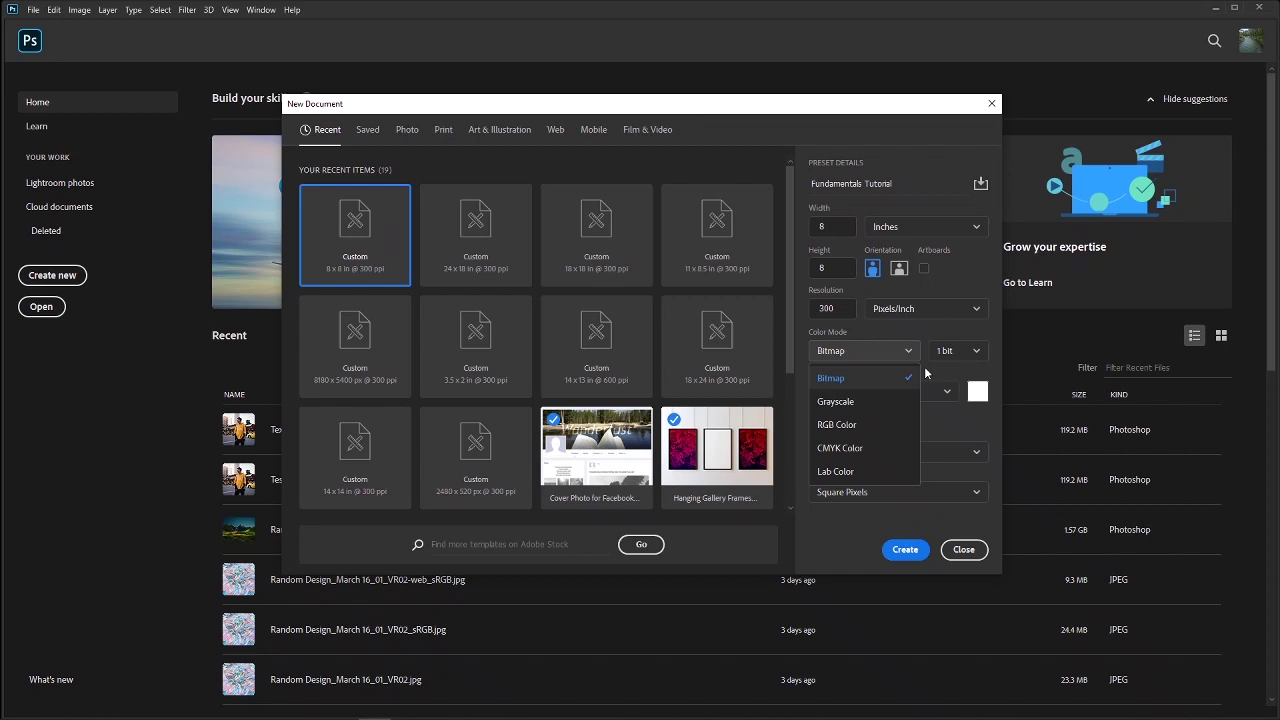
click(929, 373)
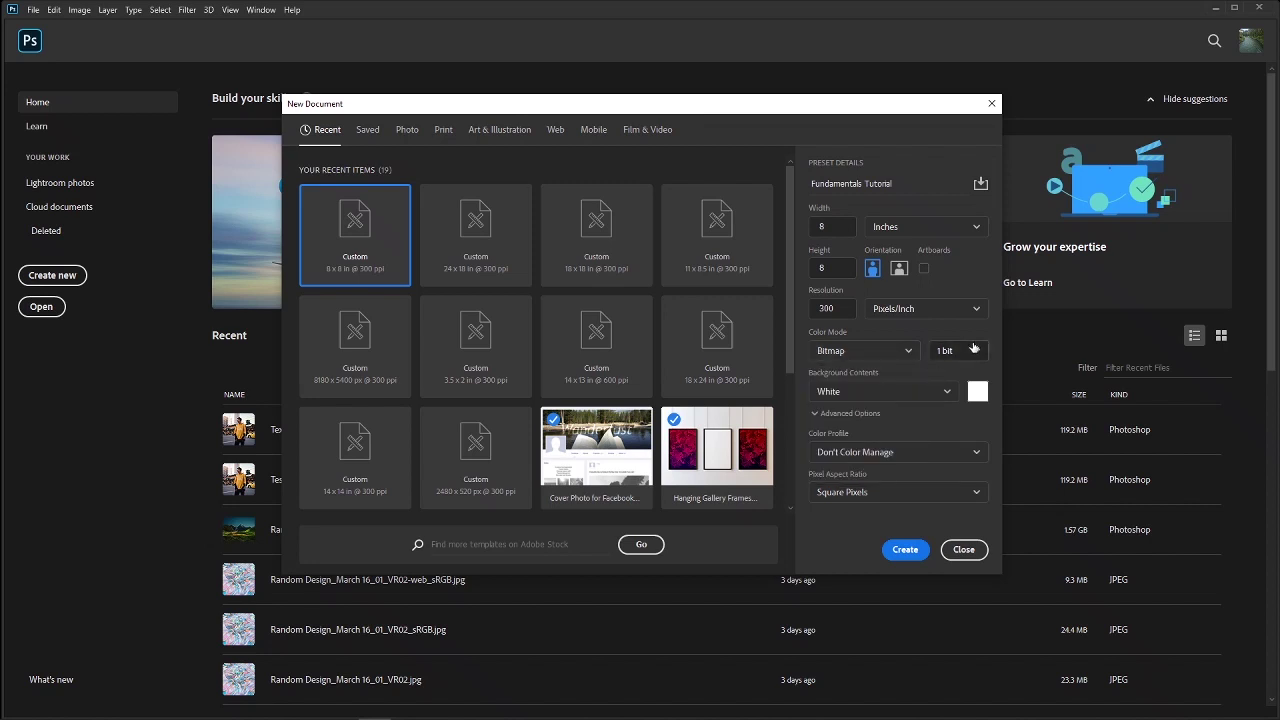
click(962, 351)
click(926, 334)
Switch the color mode to Grayscale and back to RGB Color.
click(865, 350)
click(881, 403)
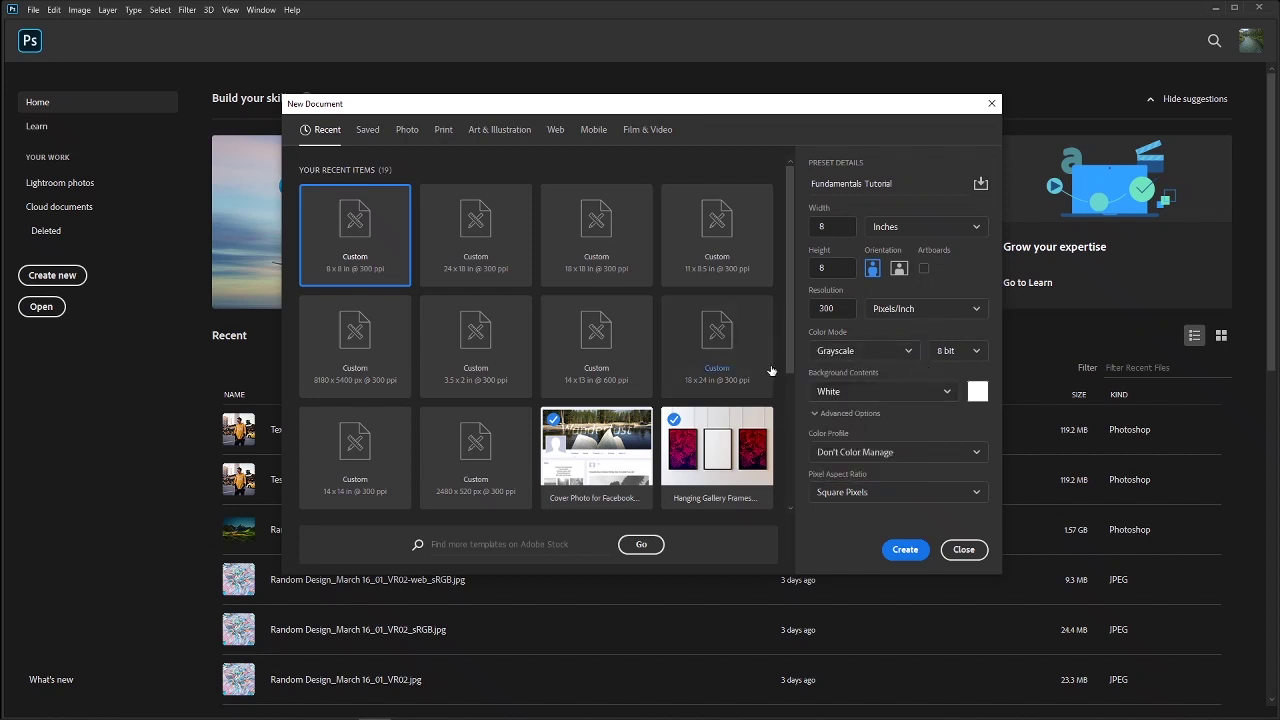
click(836, 352)
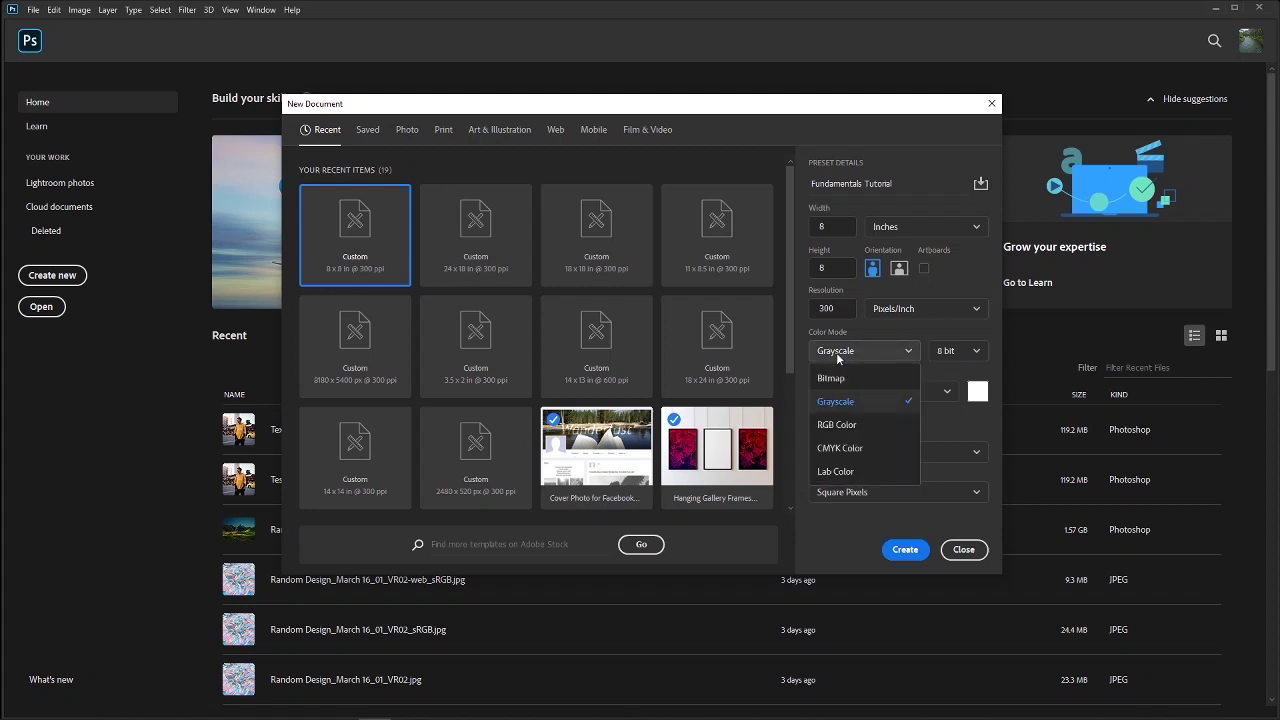
click(868, 428)
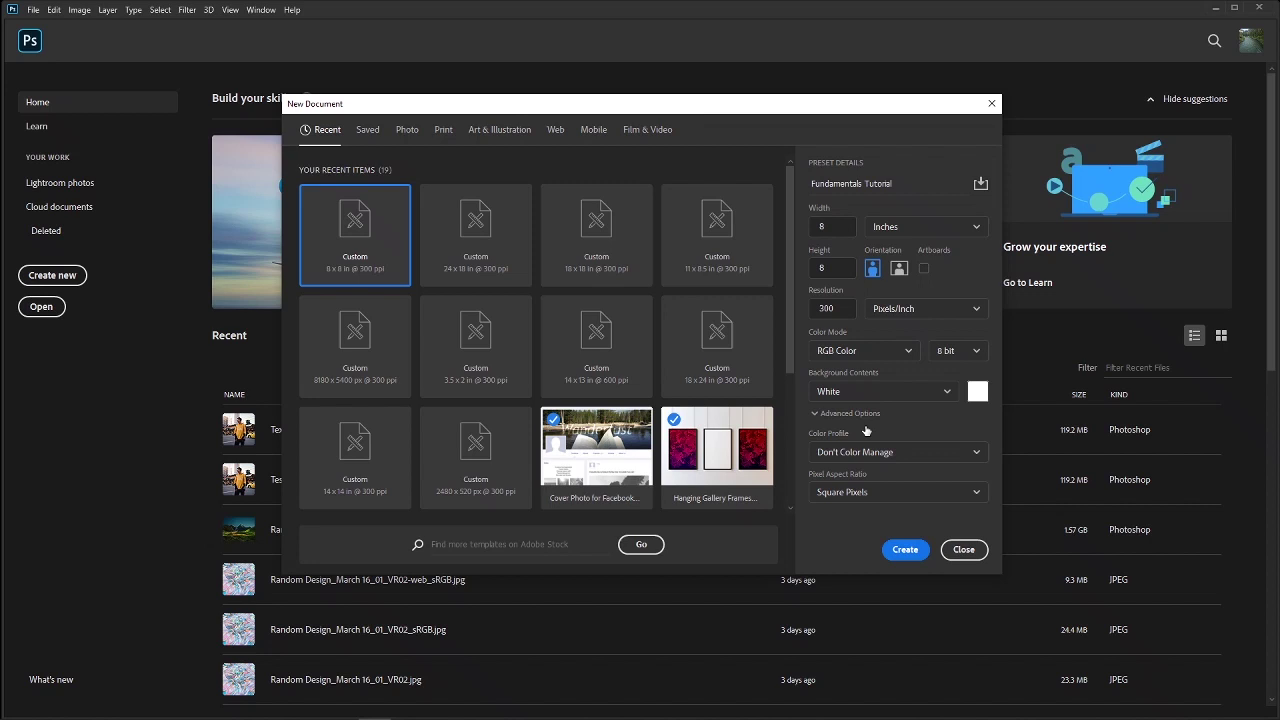
click(859, 354)
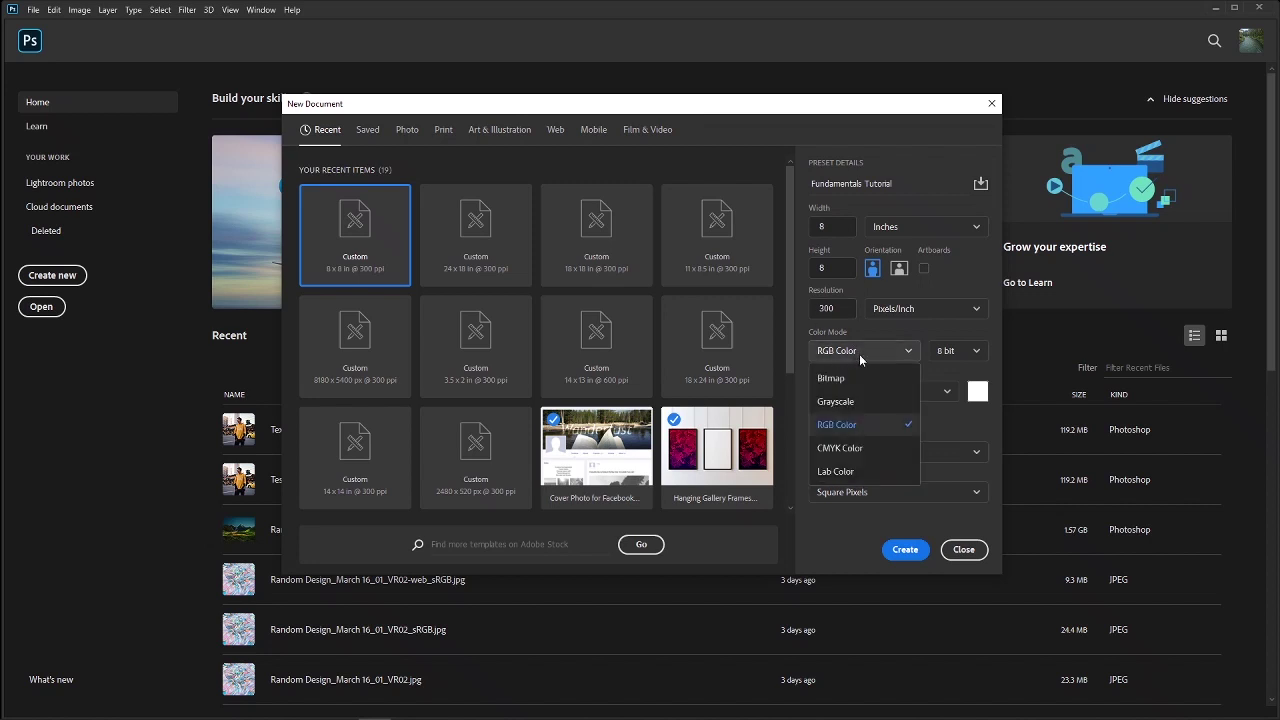
click(884, 428)
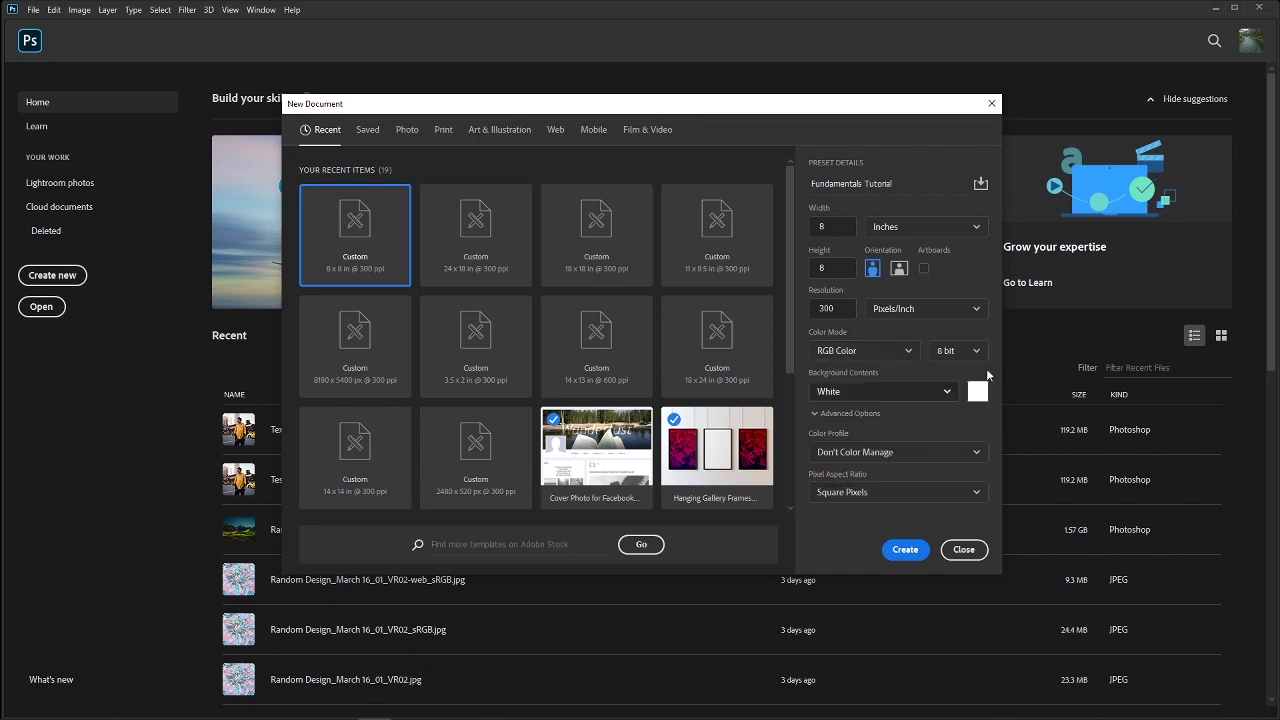
Try CMYK Color and Lab Color as the document's color mode.
click(901, 359)
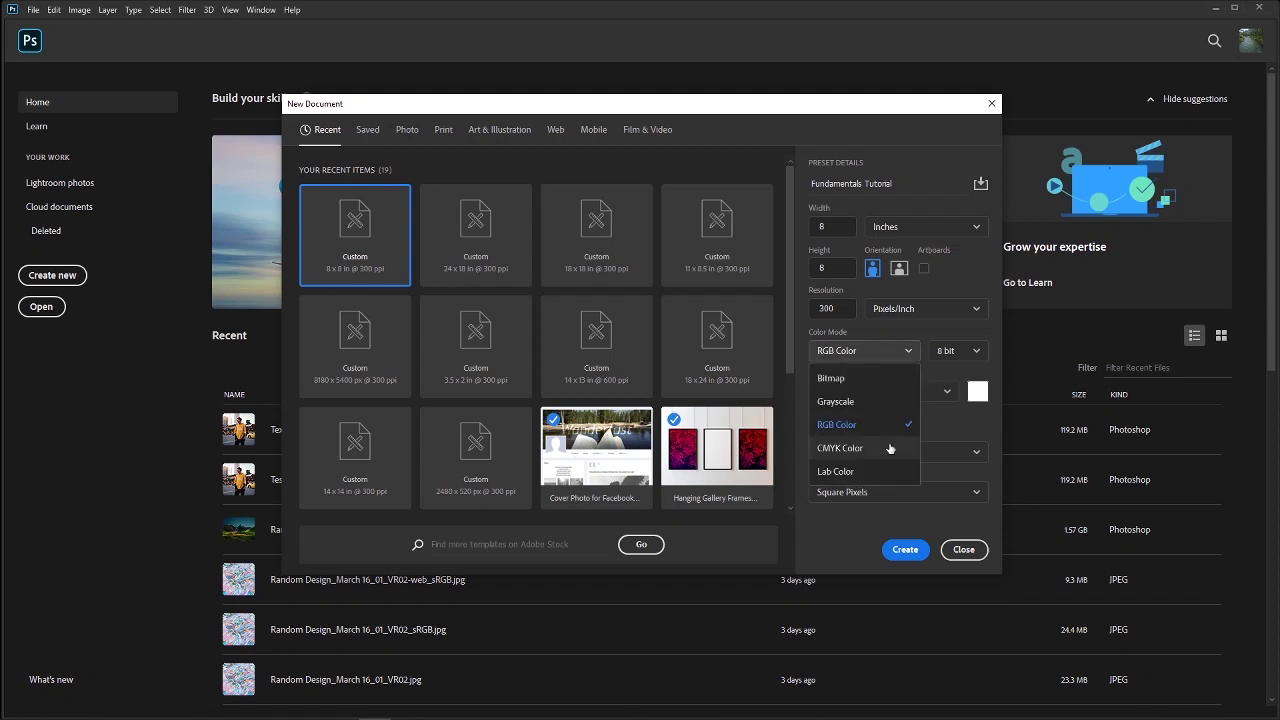
click(890, 447)
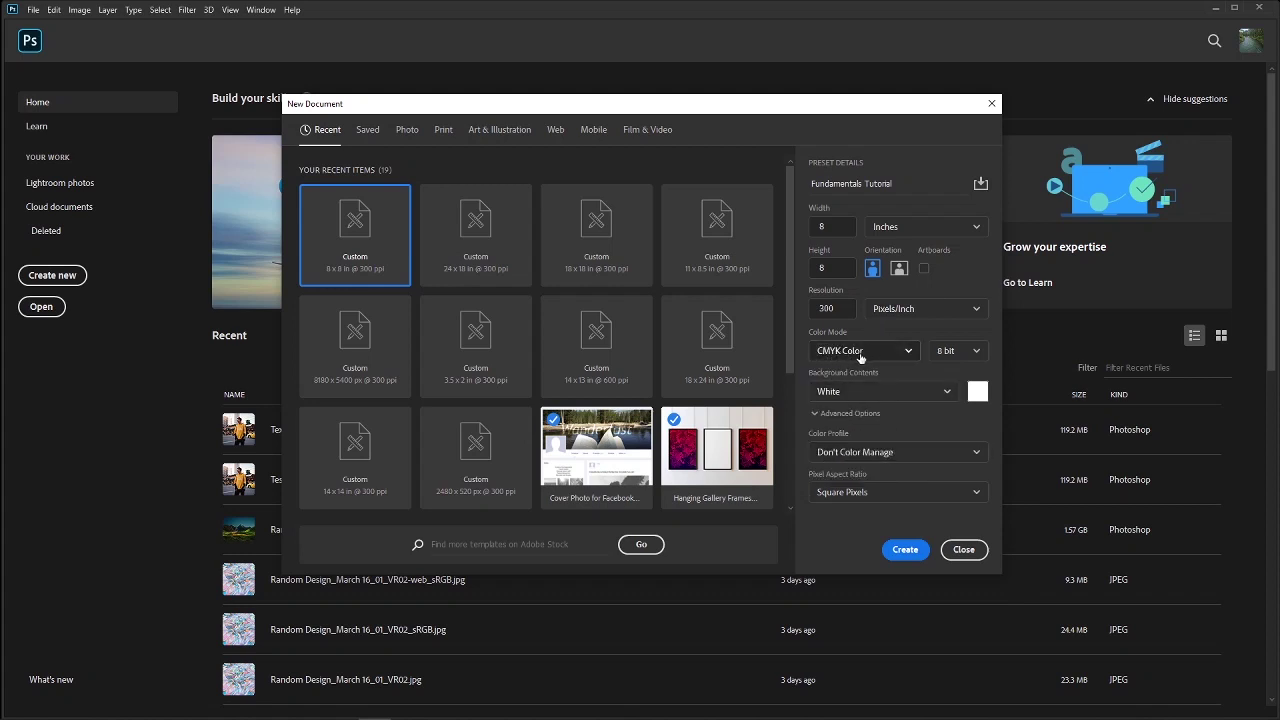
click(859, 352)
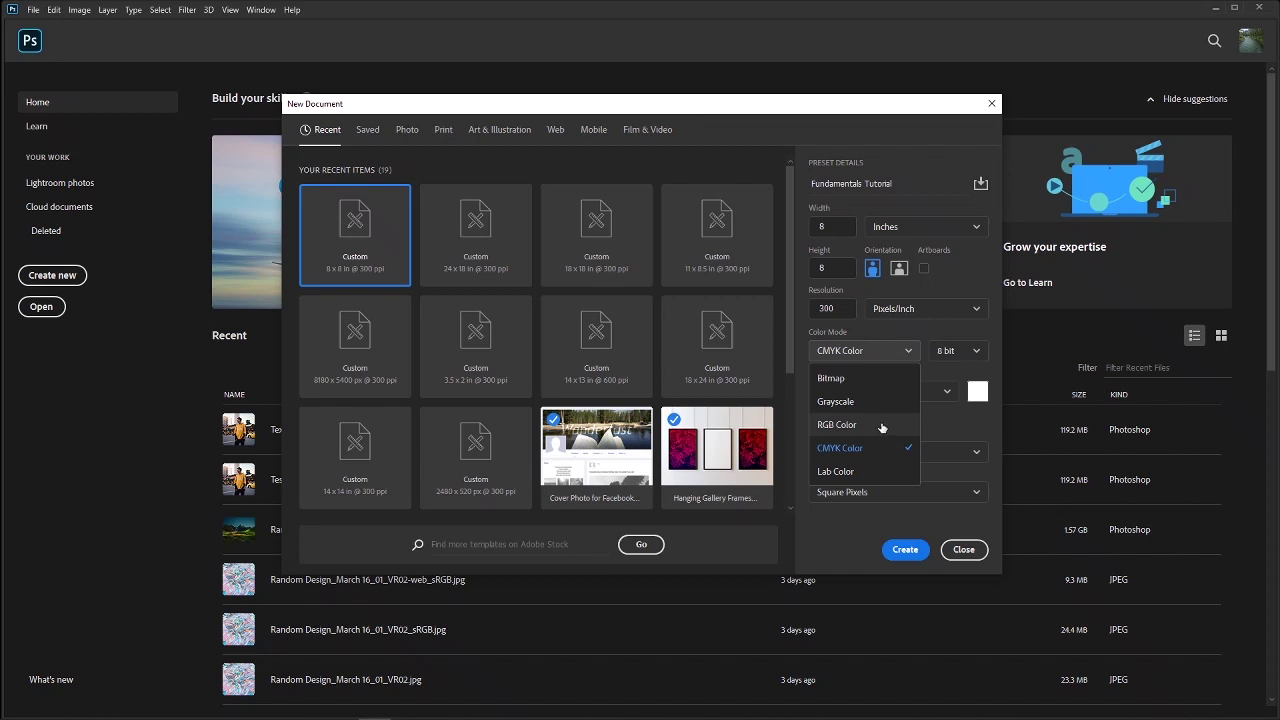
click(961, 434)
click(862, 350)
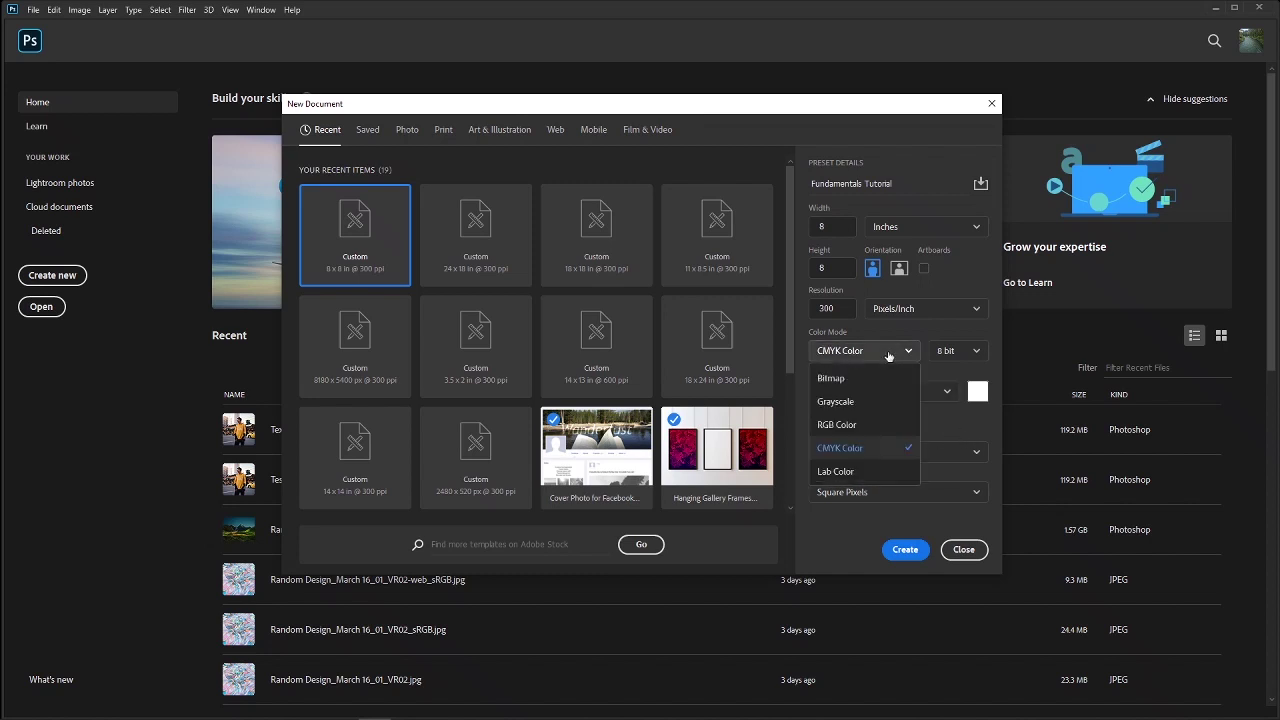
click(855, 469)
Set the color mode to RGB Color with a bit depth of 16 bit.
click(860, 352)
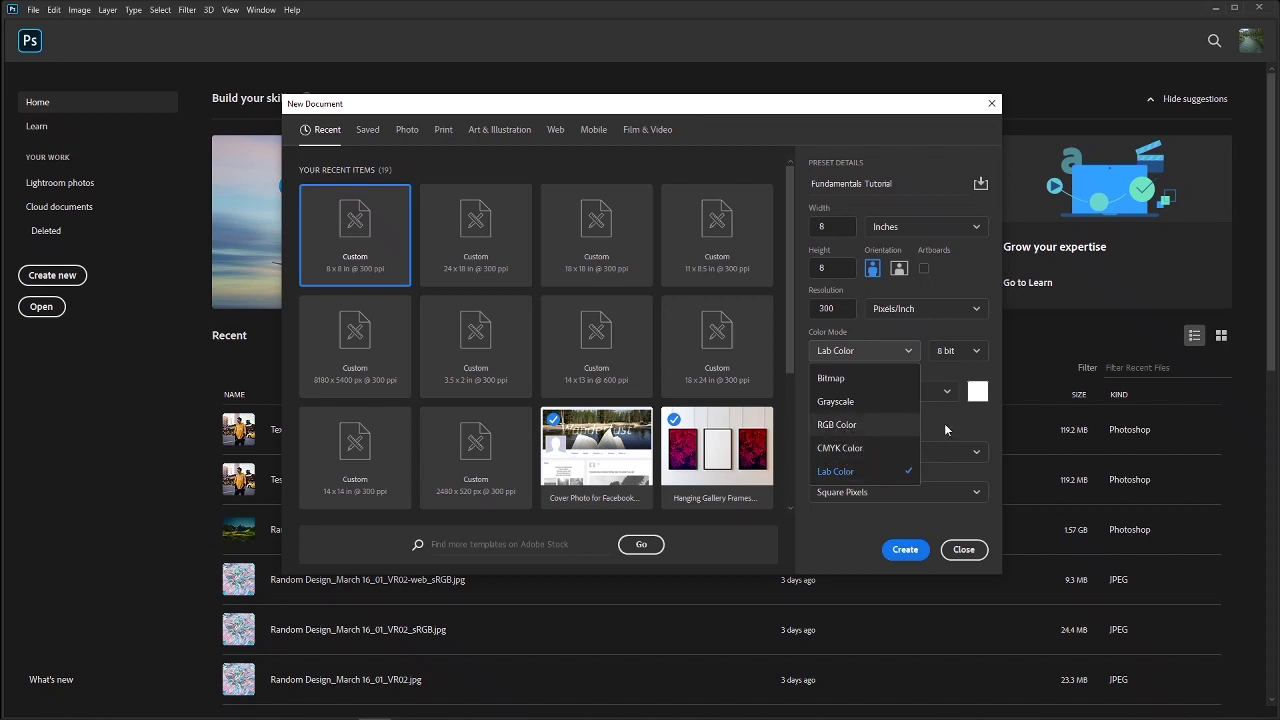
click(846, 427)
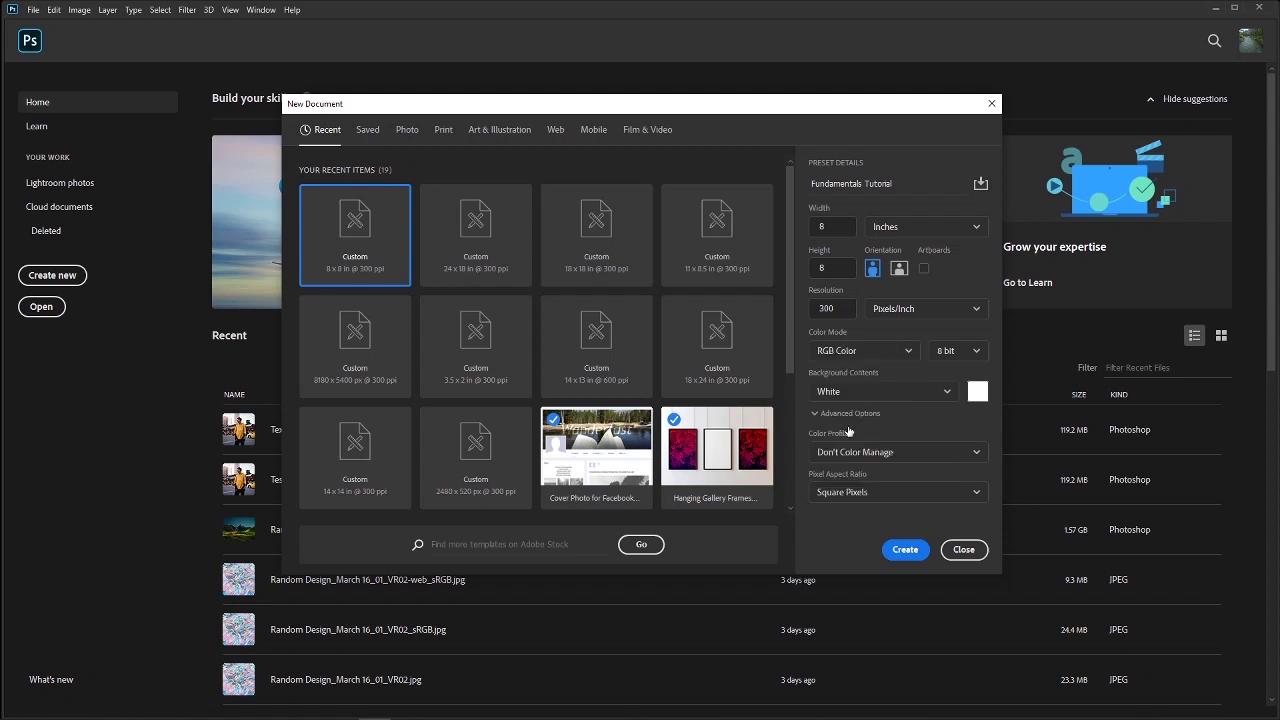
click(978, 352)
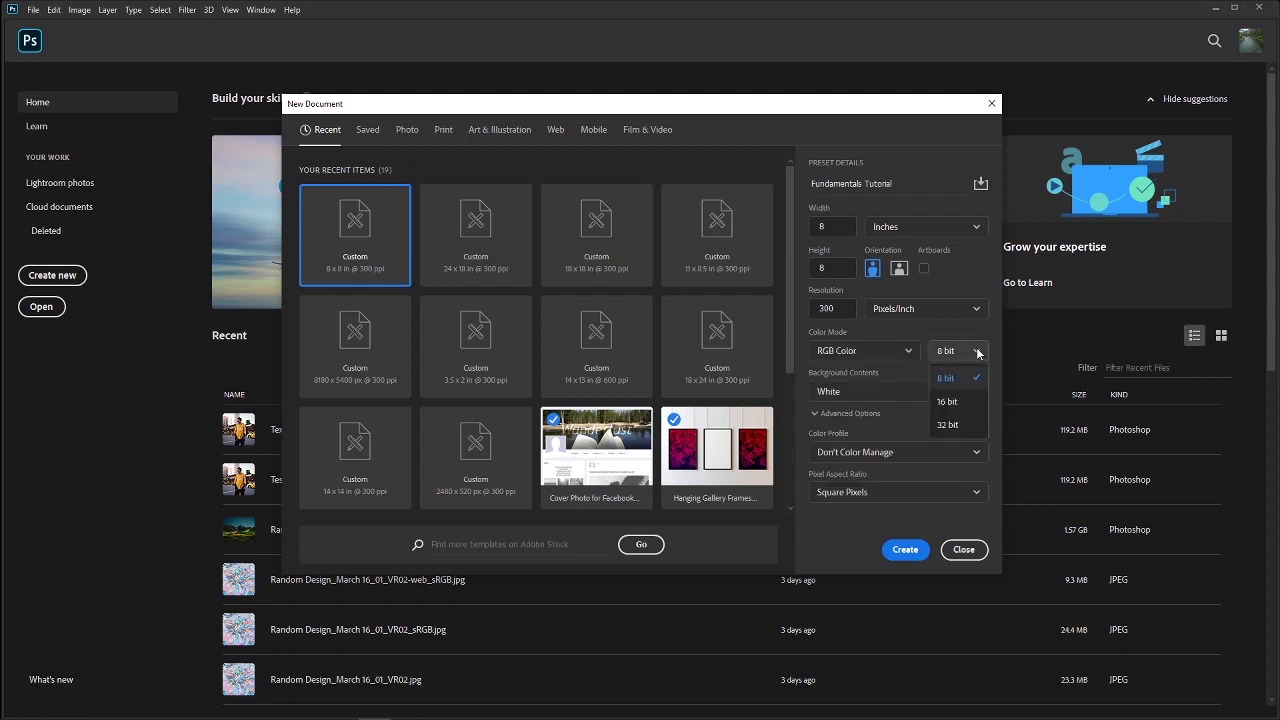
click(955, 404)
Try a 32 bit color depth and return to 16 bit.
click(961, 356)
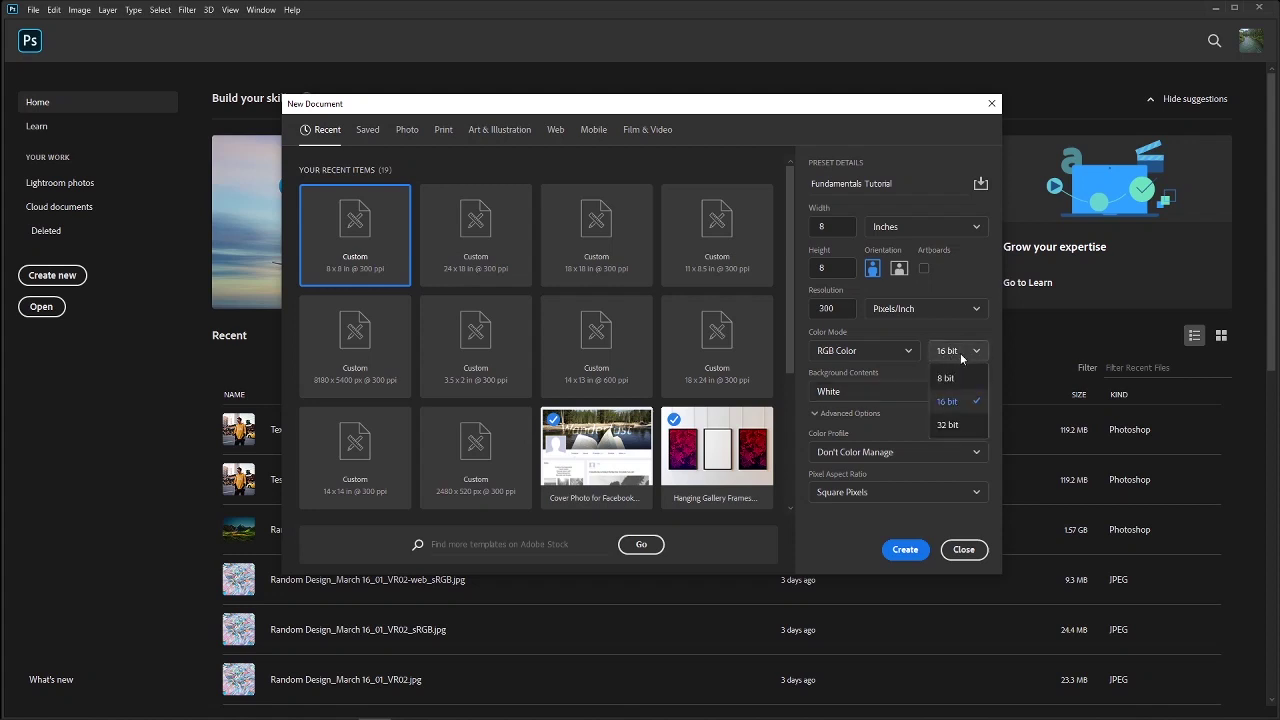
click(947, 425)
click(964, 350)
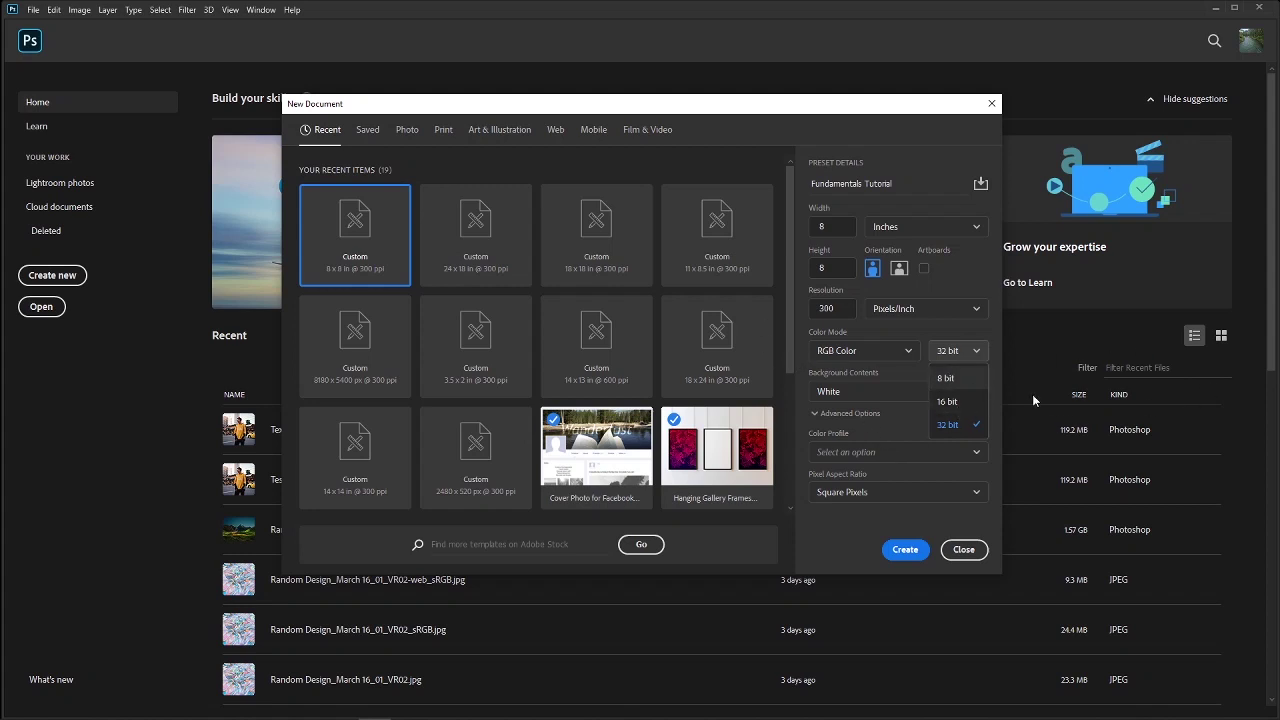
click(963, 403)
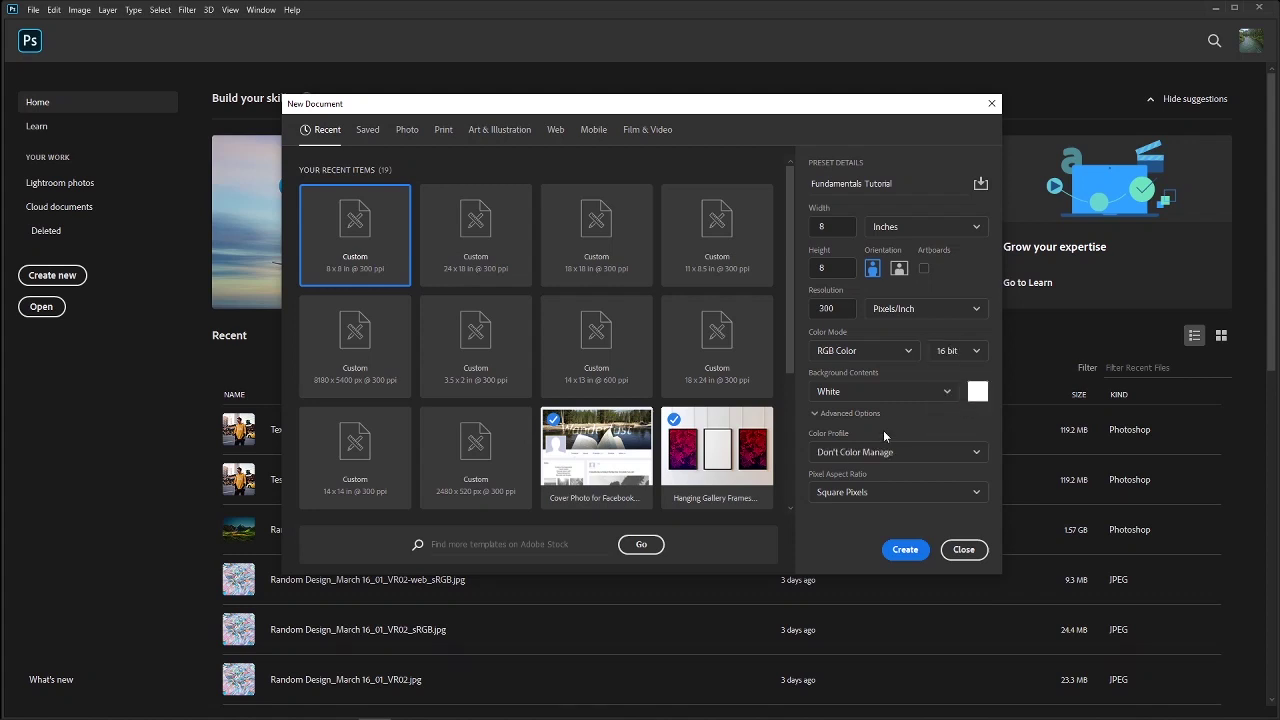
Try Background Color as the background contents, and set the background contents to Transparent.
click(840, 396)
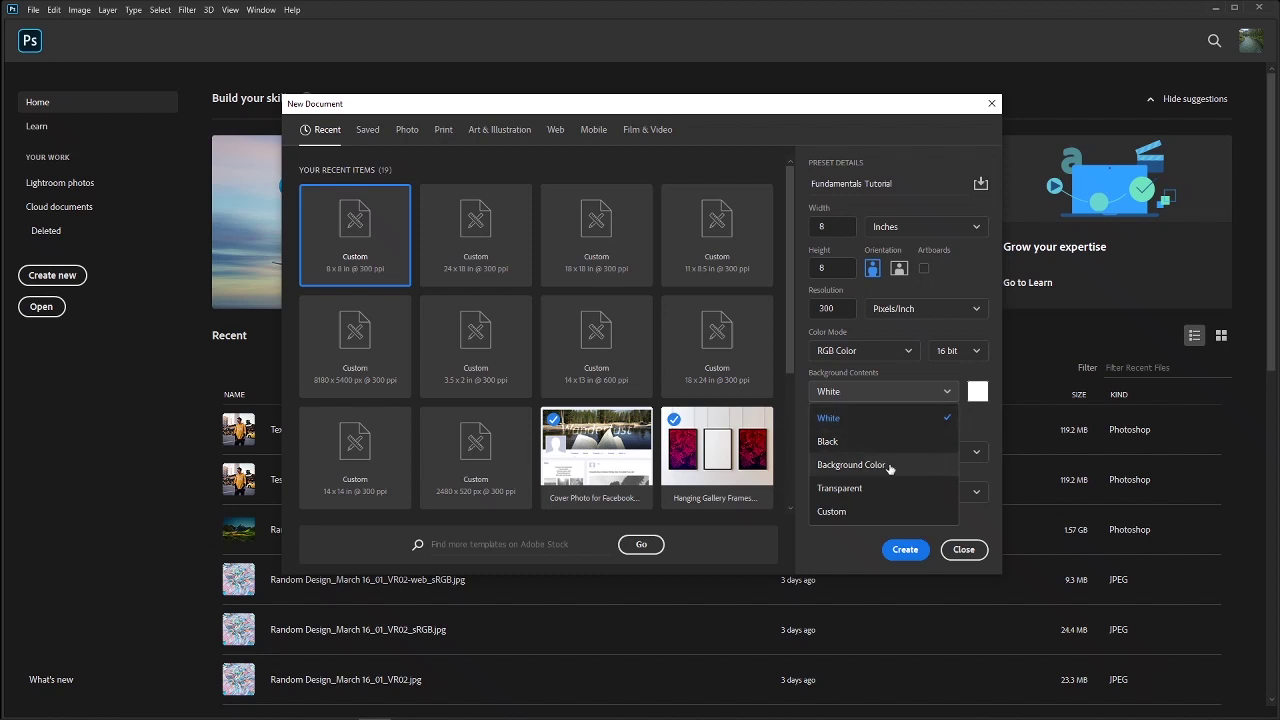
click(864, 465)
click(880, 396)
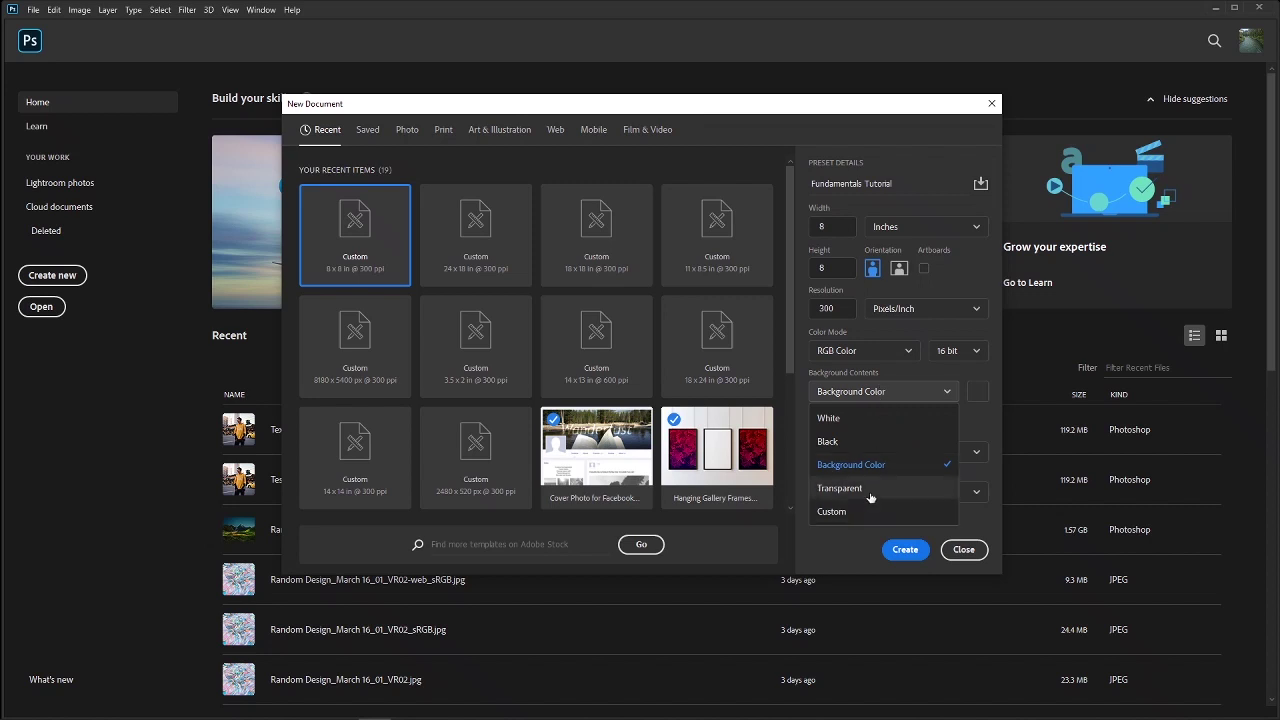
click(870, 487)
click(876, 395)
click(851, 465)
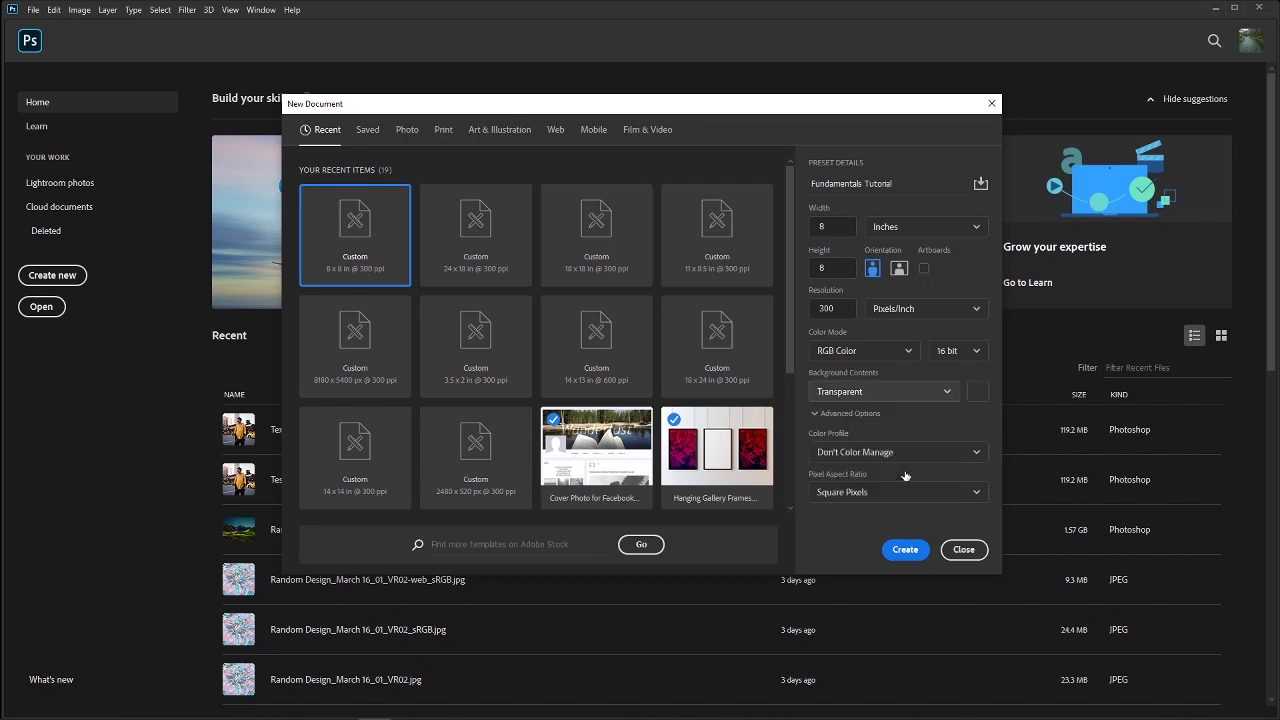
Try a background color from the swatch's color picker and return the background contents to Transparent.
click(977, 391)
click(1253, 288)
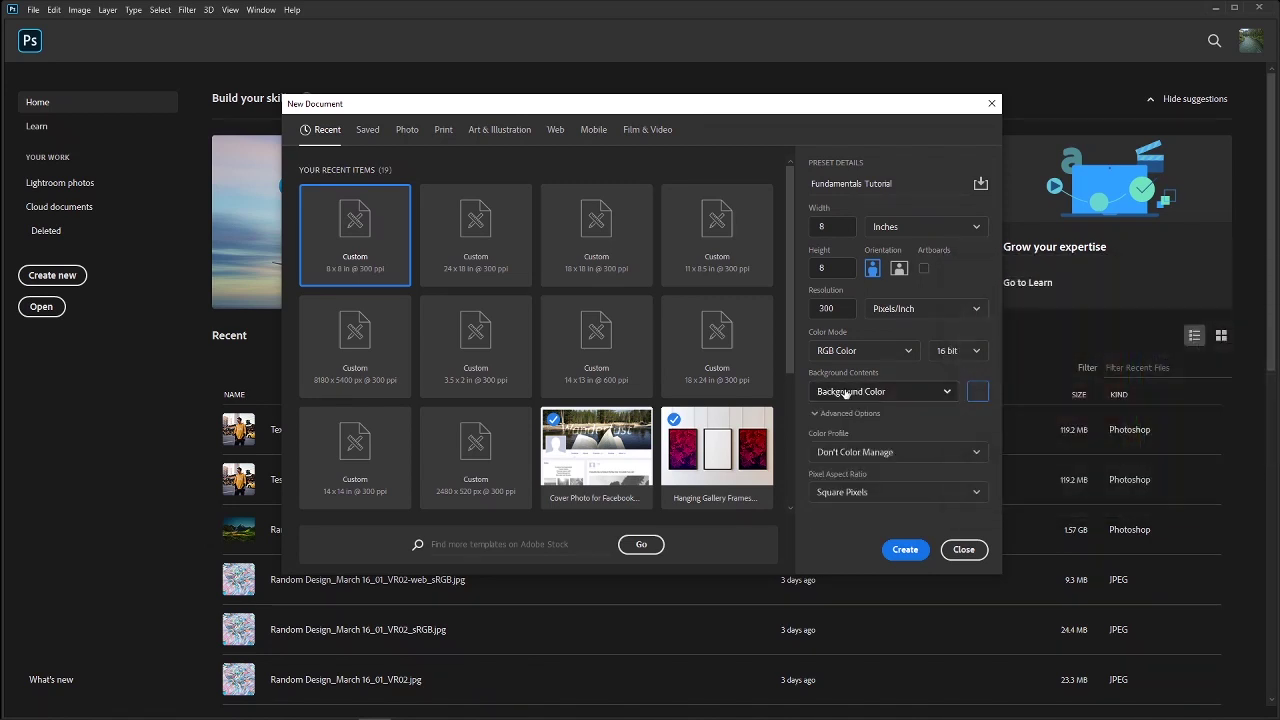
click(880, 391)
click(860, 487)
Try Custom background contents with color 323232, and restore Transparent, leaving the background color picker without a new color.
click(872, 391)
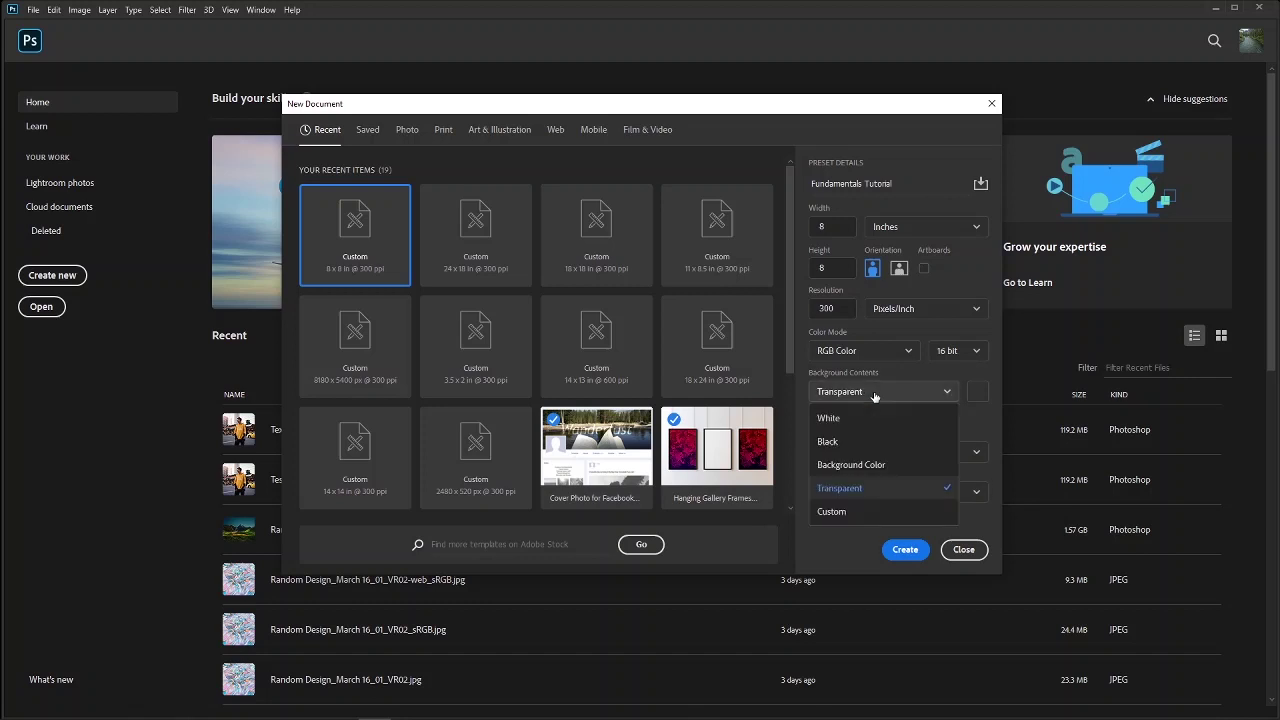
click(868, 512)
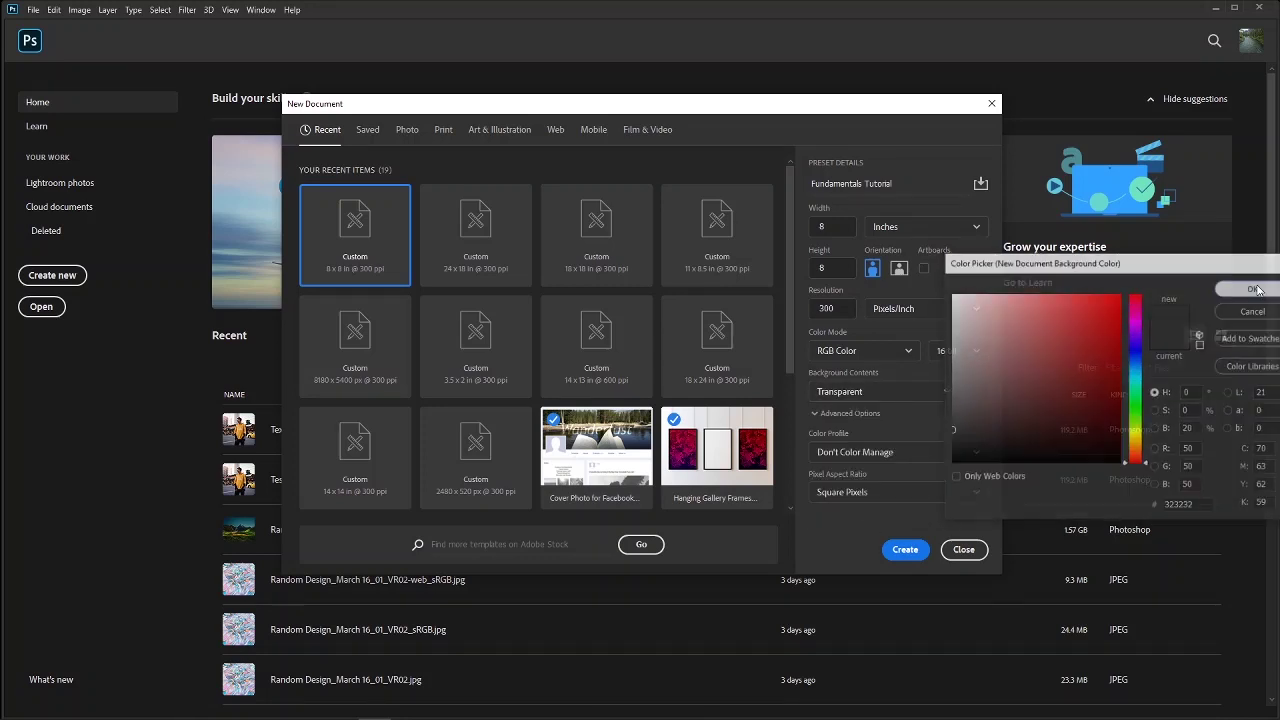
key(Return)
click(925, 395)
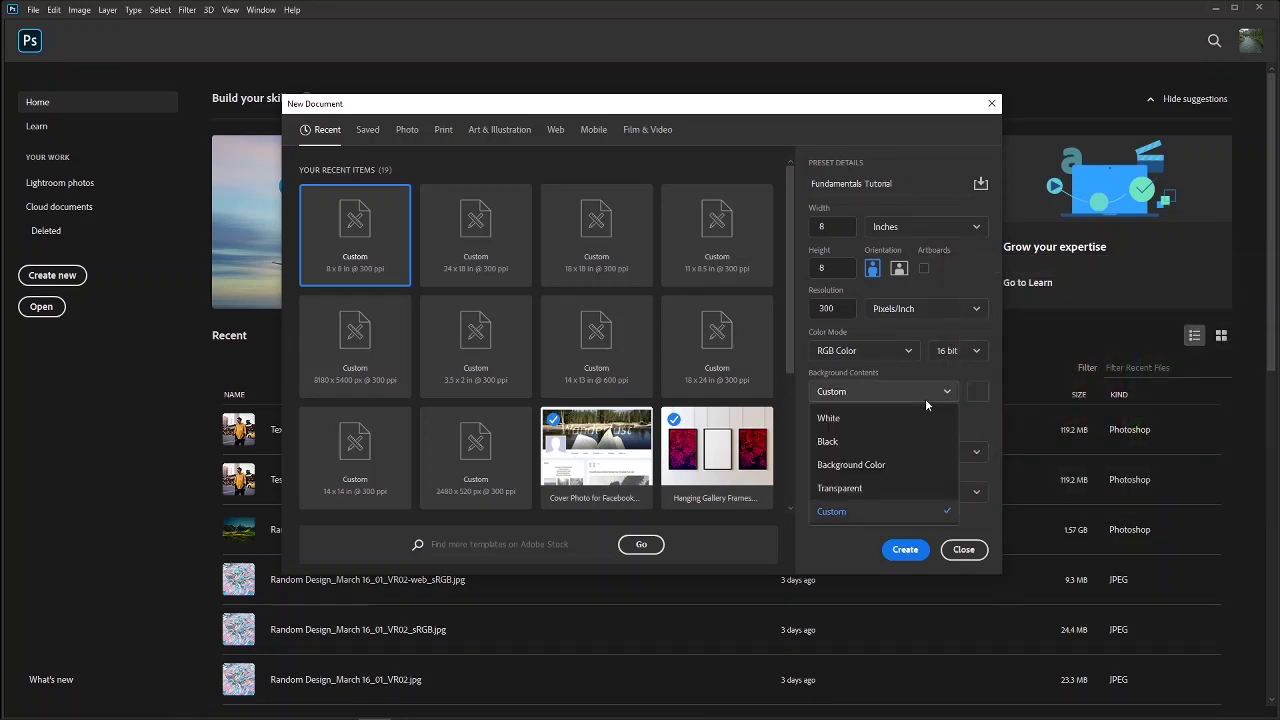
click(848, 488)
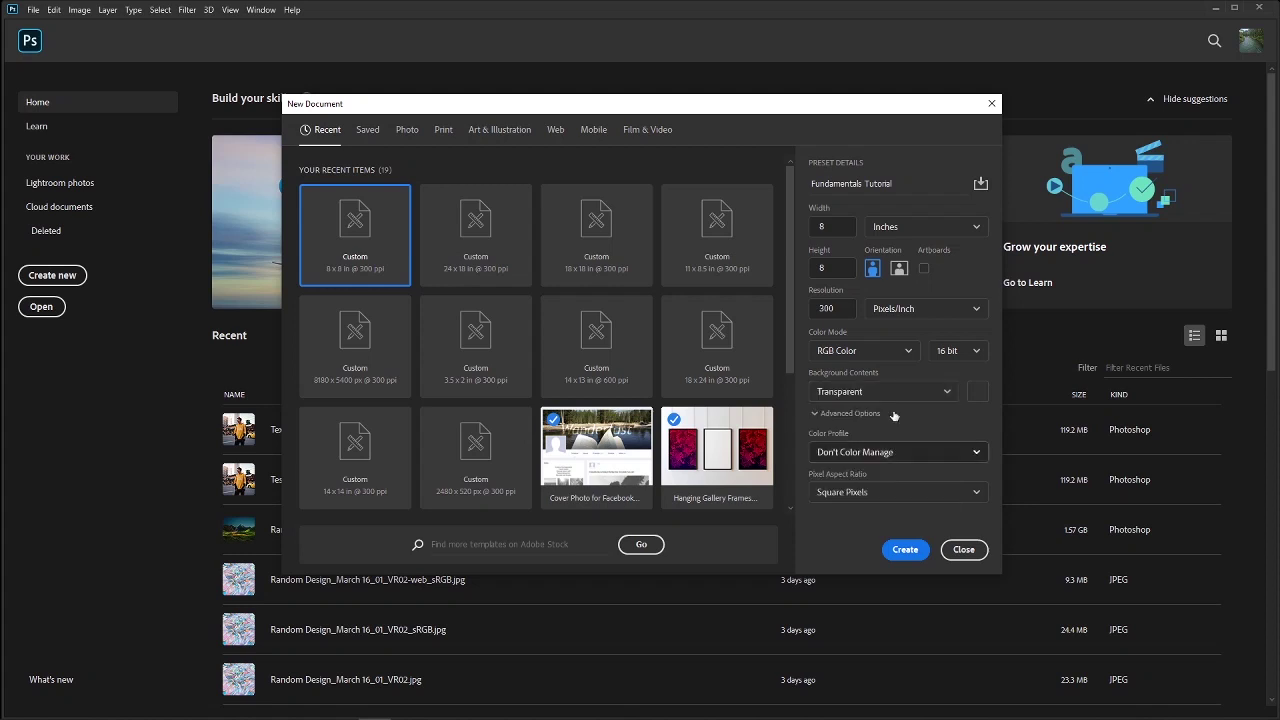
click(977, 391)
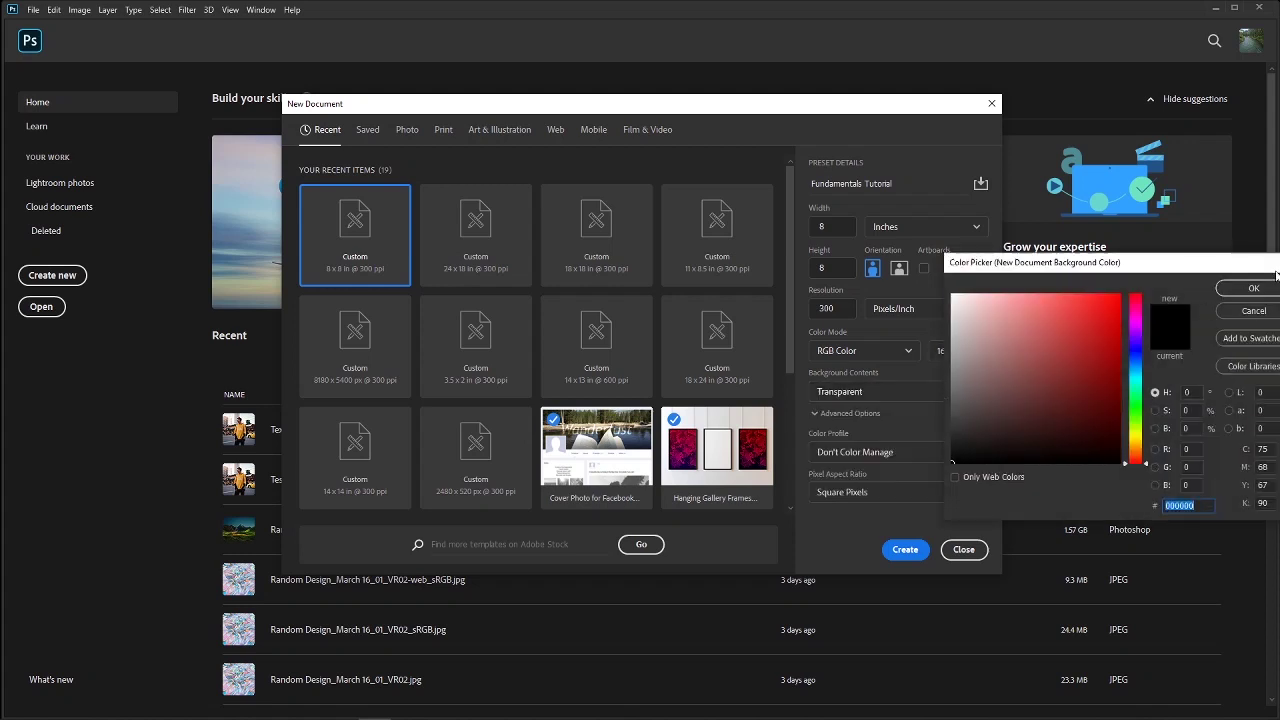
click(1253, 310)
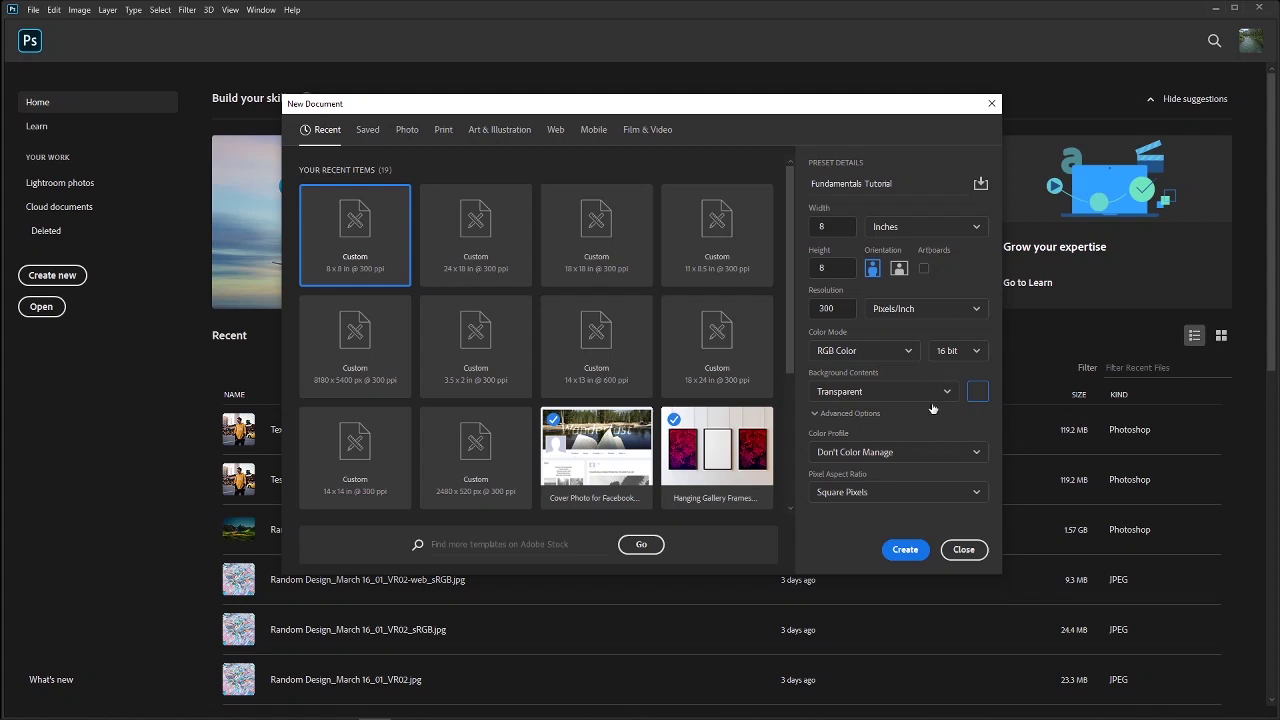
Try White as the background contents, accept ffffff as a custom color, and return to Transparent.
click(924, 392)
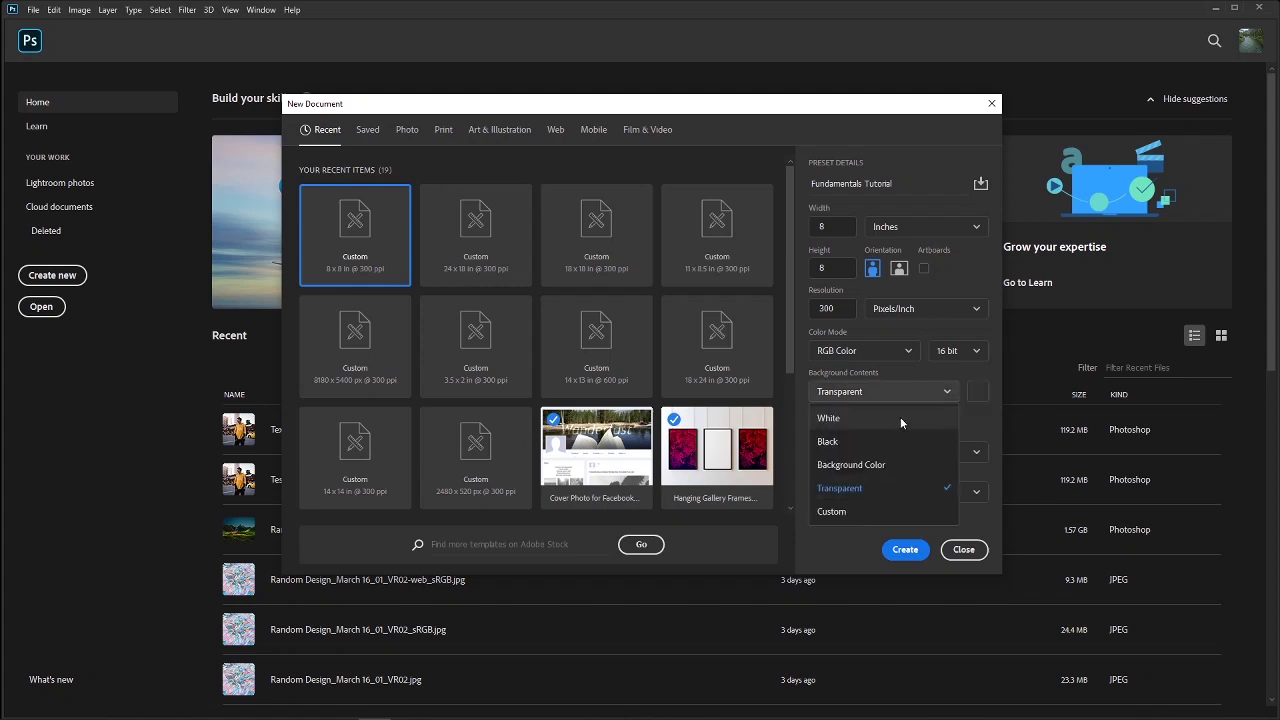
click(900, 417)
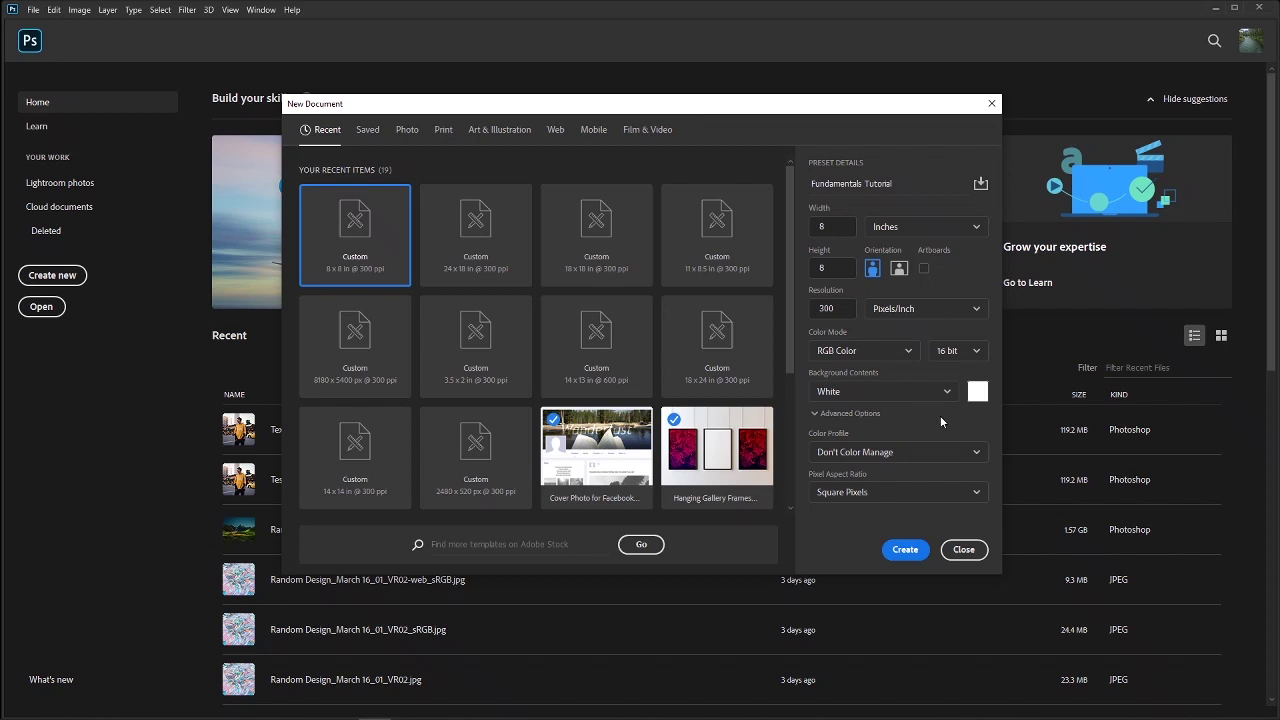
click(977, 391)
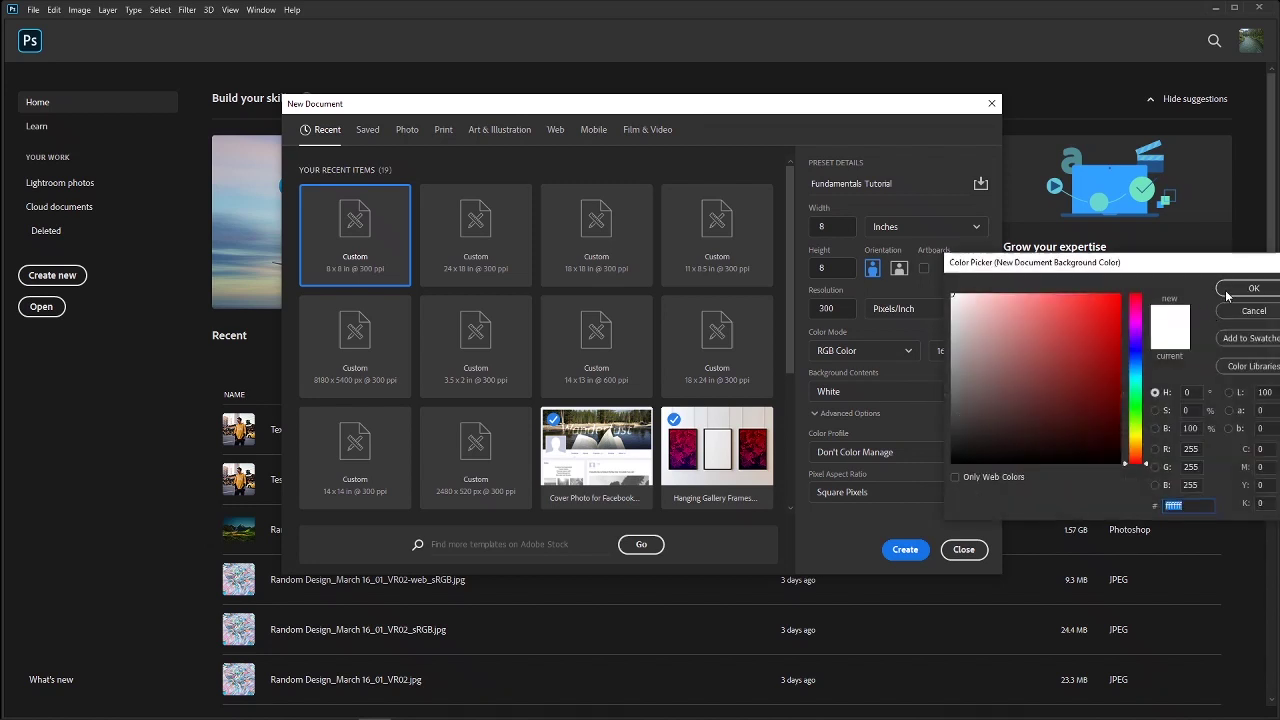
click(1227, 294)
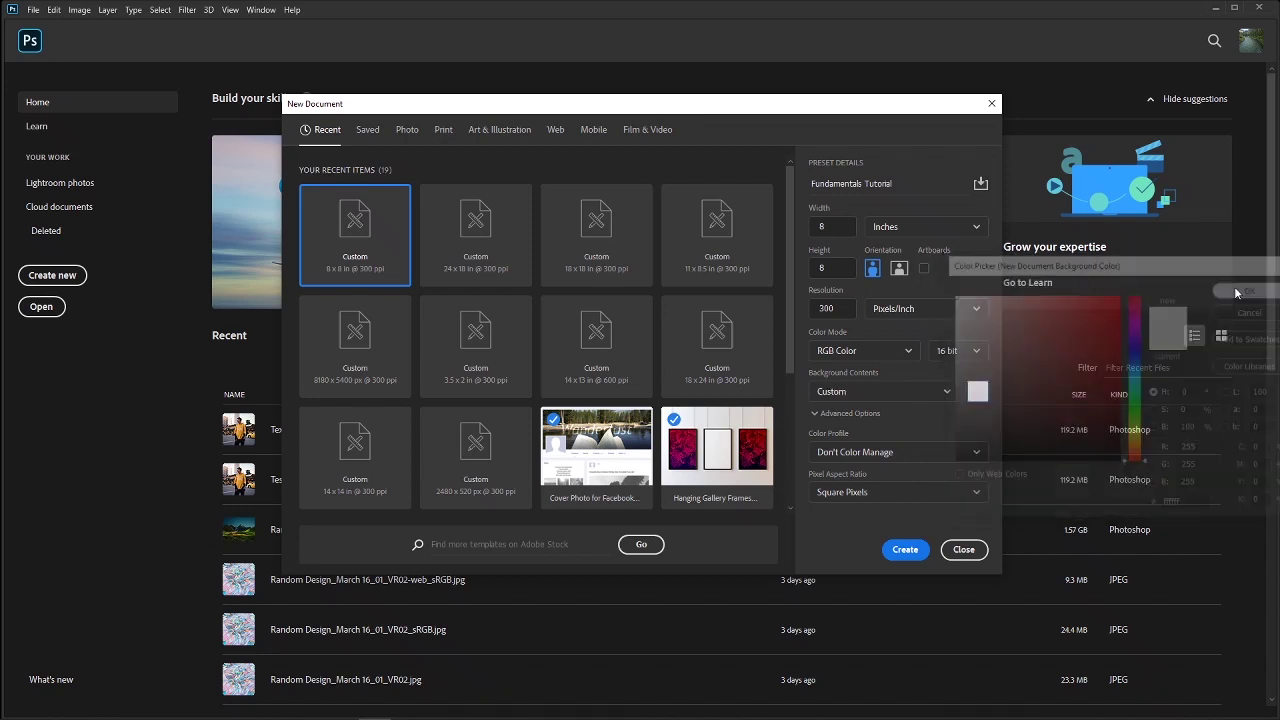
click(864, 396)
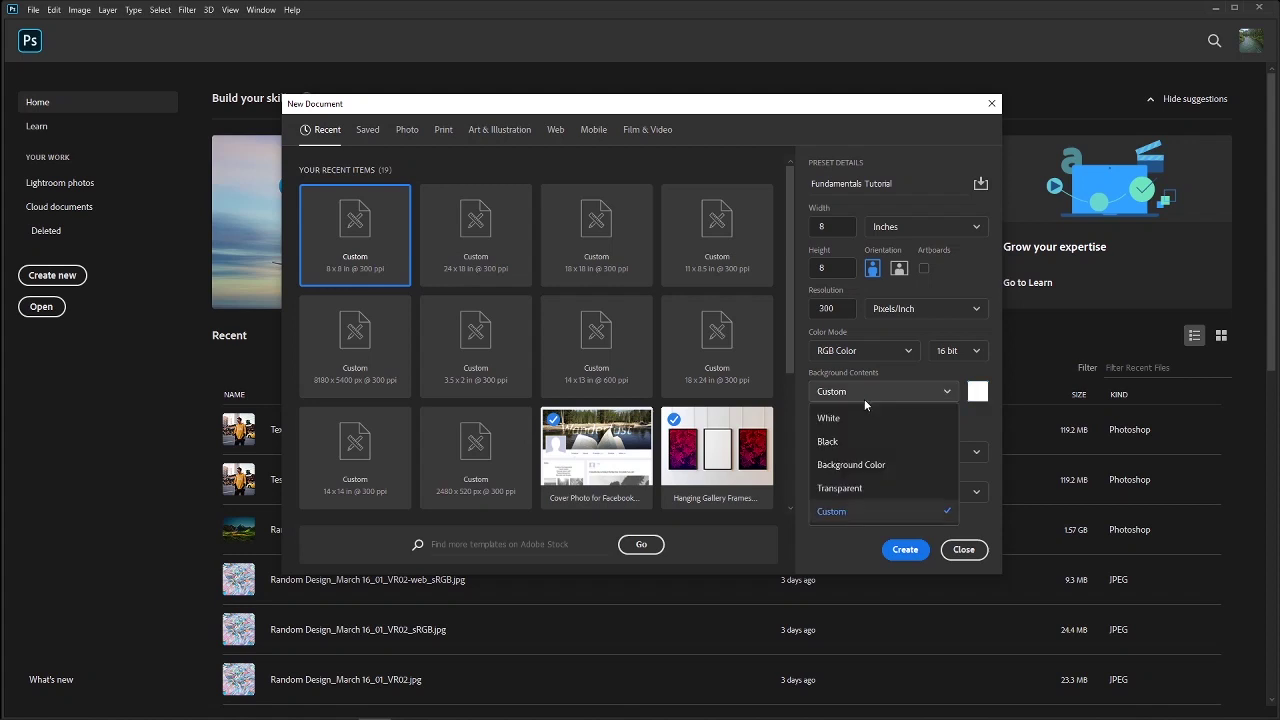
click(866, 488)
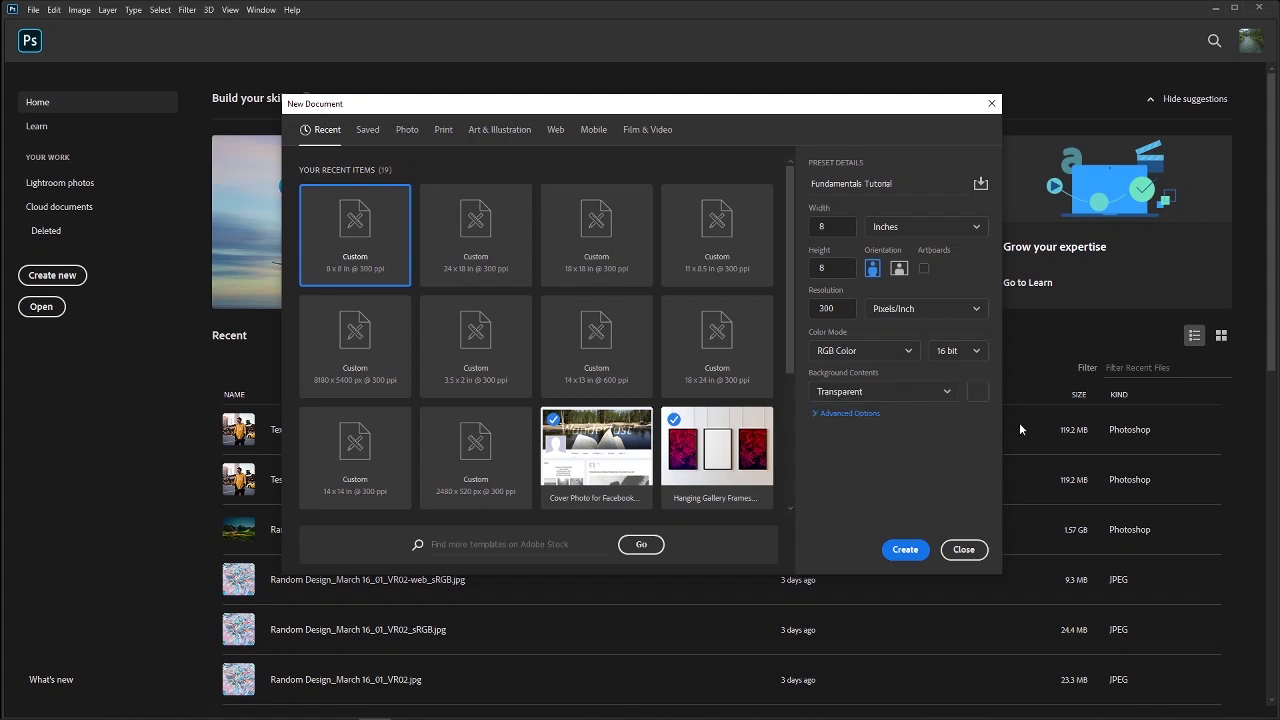
Review the color profiles in the advanced options and set the document's color mode to CMYK Color.
click(840, 418)
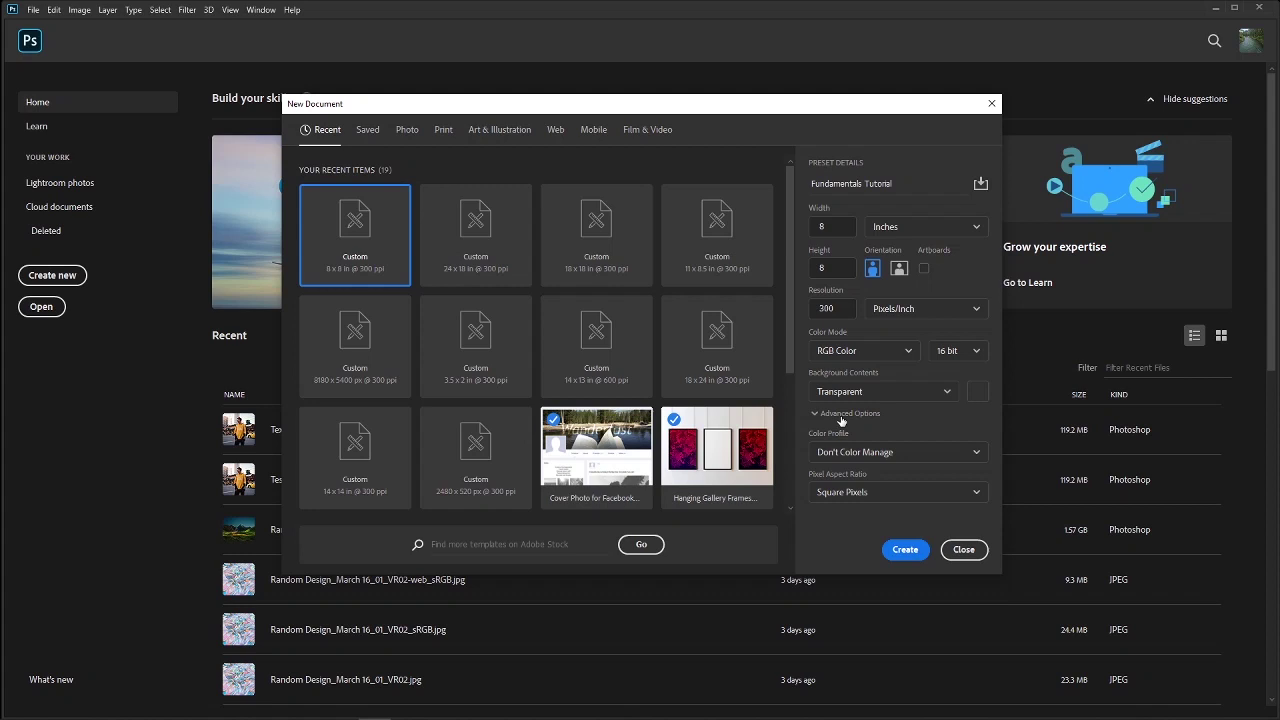
click(848, 454)
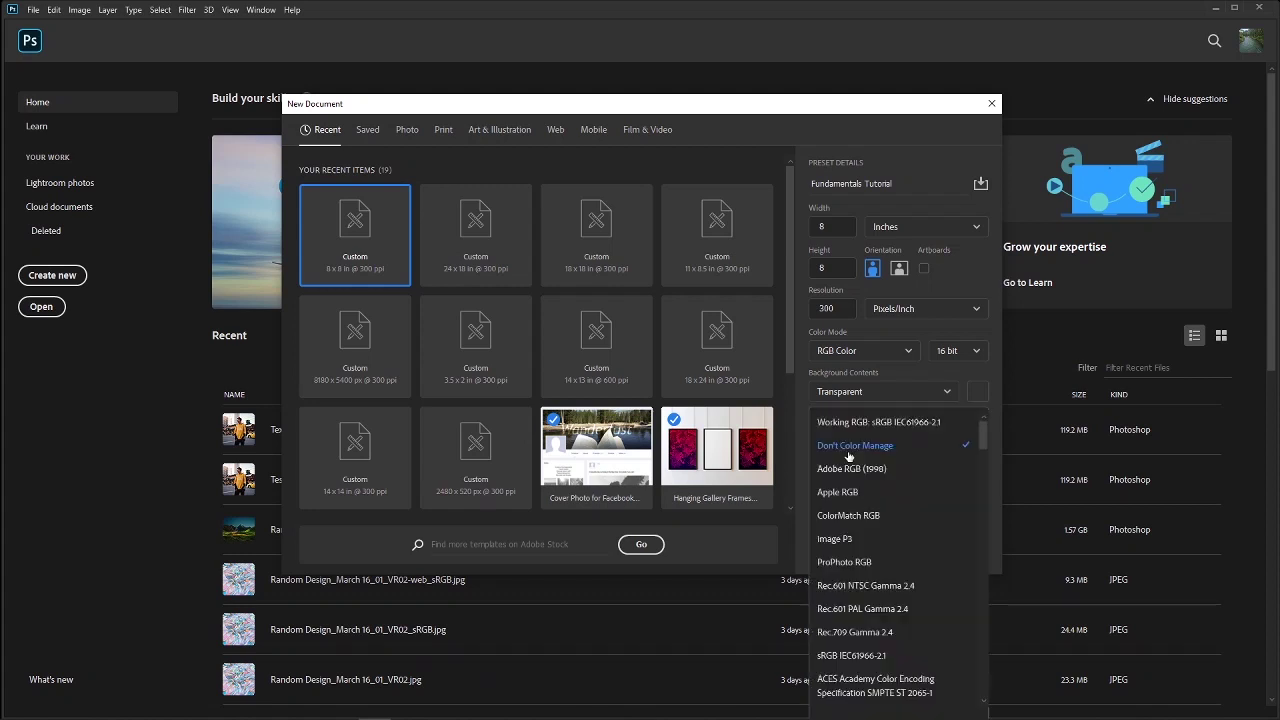
click(923, 367)
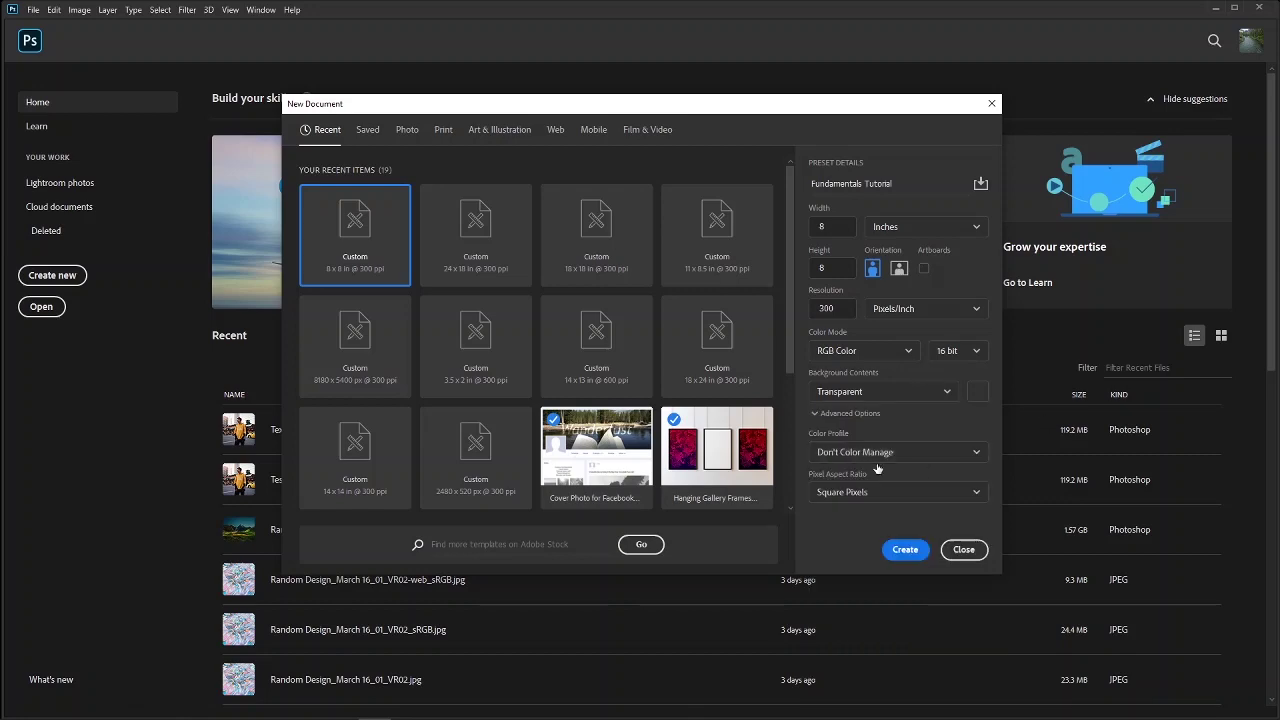
click(853, 356)
click(852, 451)
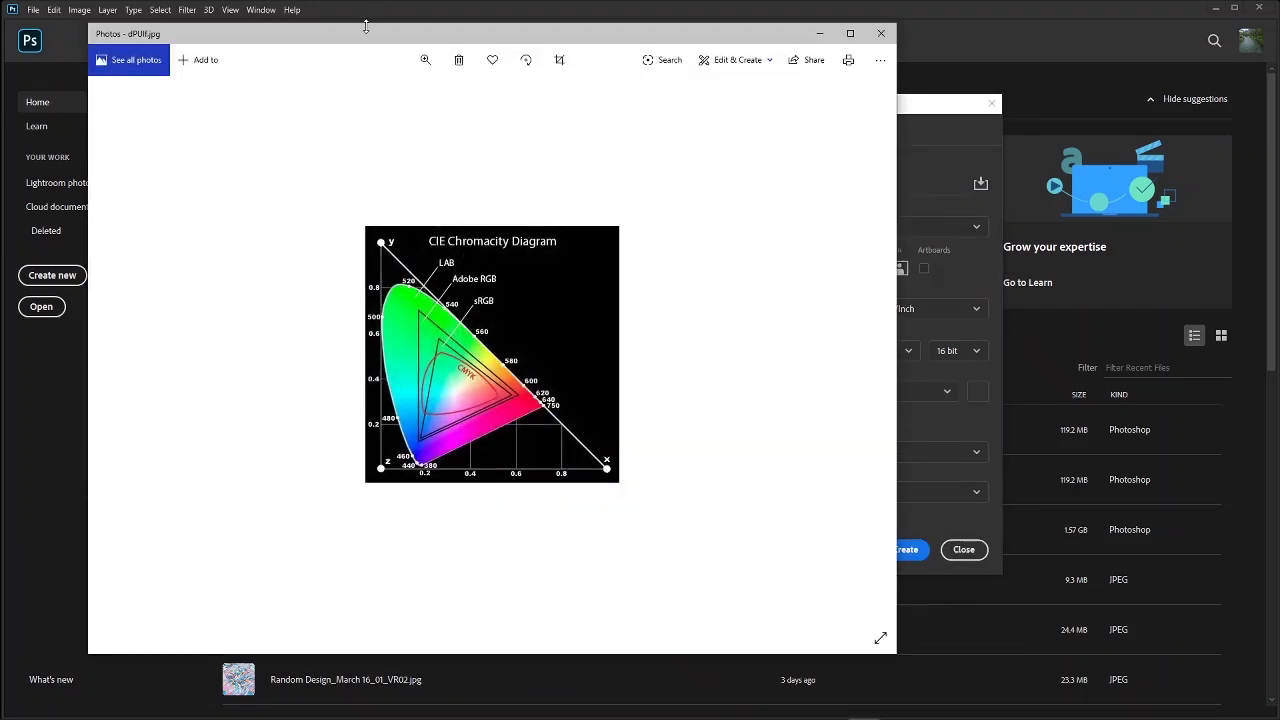
Enlarge the CIE Chromacity Diagram in Photos to zoom level 30 and move its window to uncover the document settings.
click(425, 61)
drag(405, 96, 400, 96)
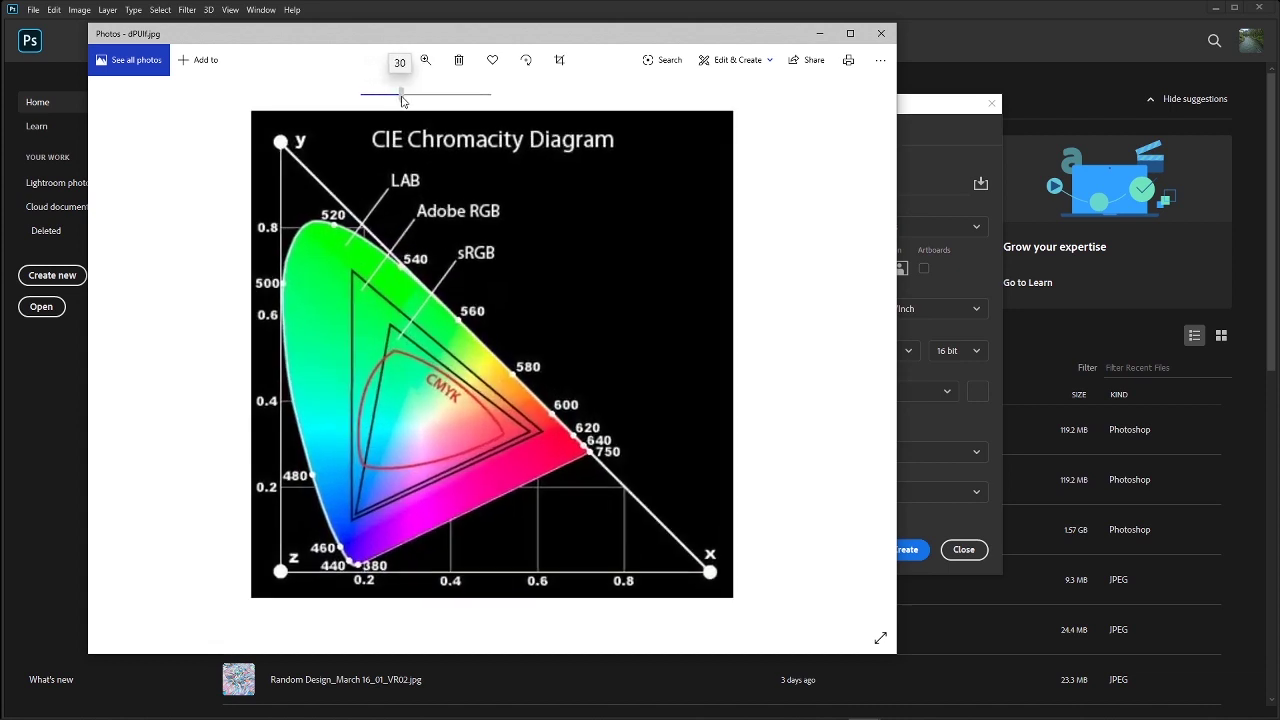
drag(587, 38, 522, 38)
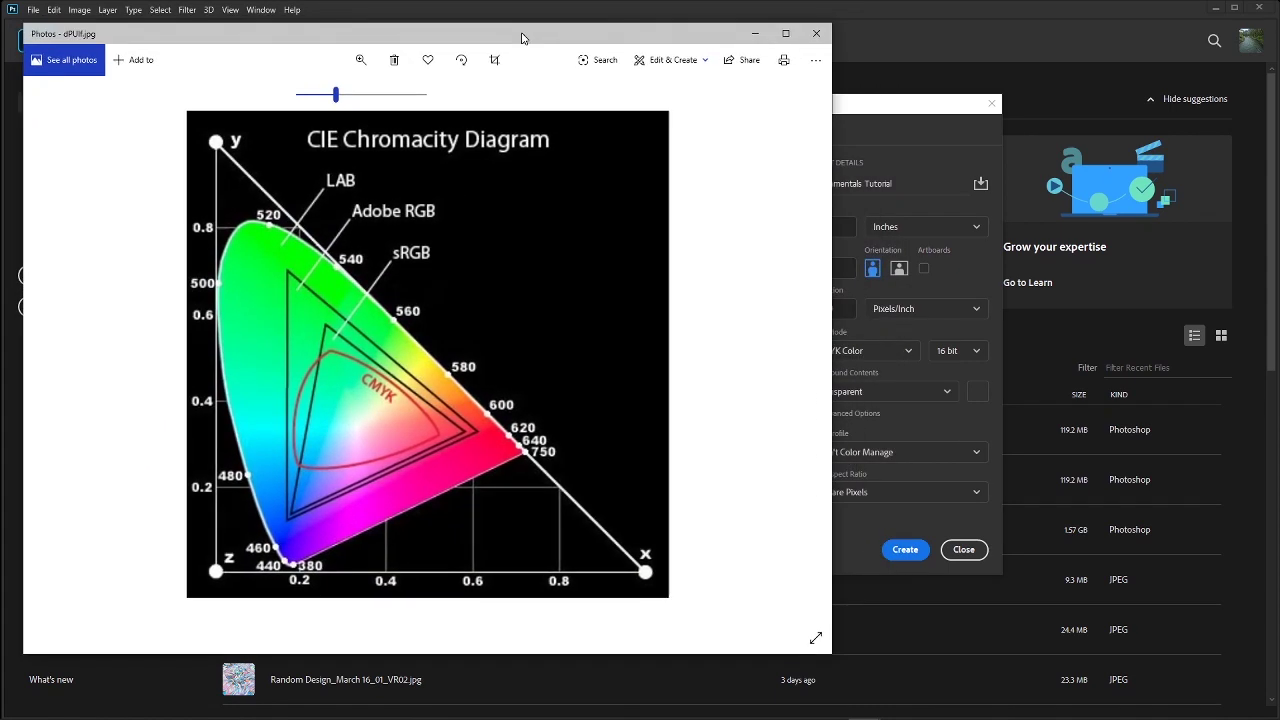